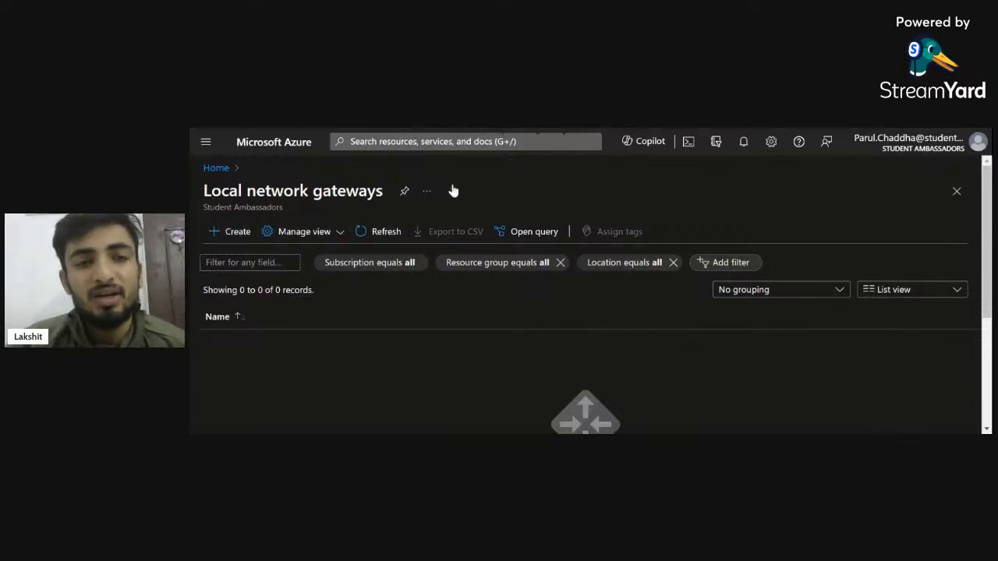
Start creating a local network gateway, review its description, and assign it to the resource group try.
{"action": "left_click", "coordinate": [231, 232]}
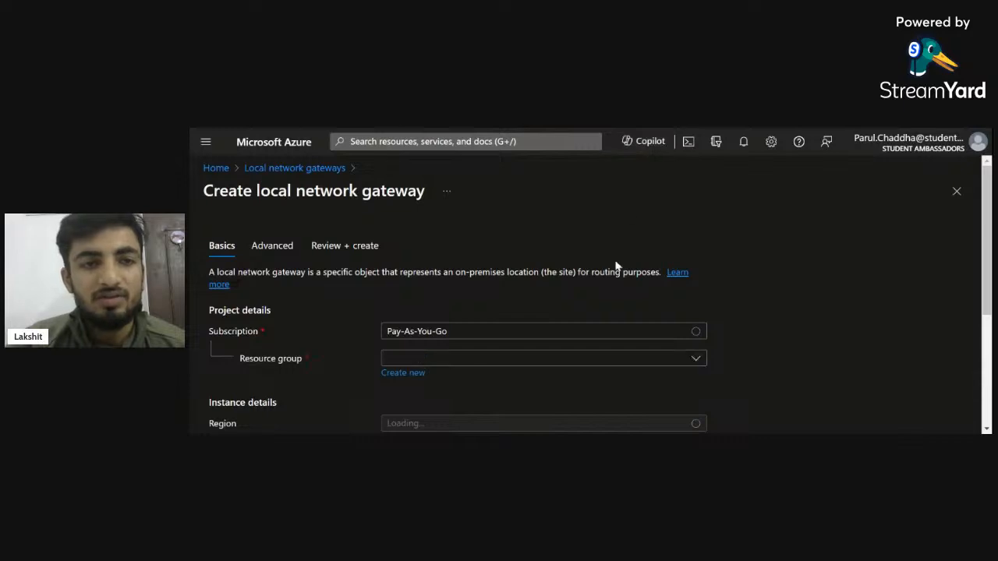
{"action": "triple_click", "coordinate": [441, 282]}
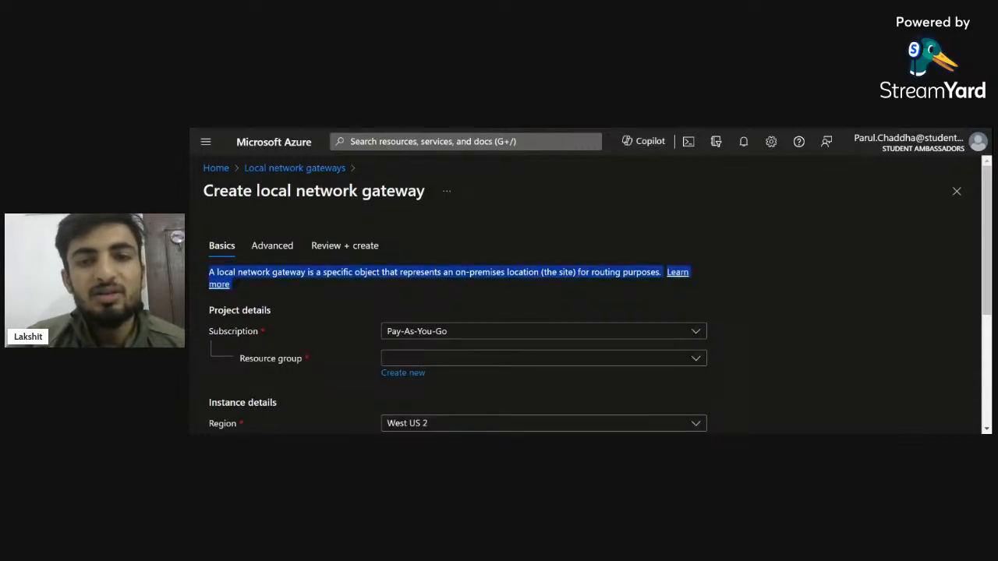
{"action": "double_click", "coordinate": [640, 272]}
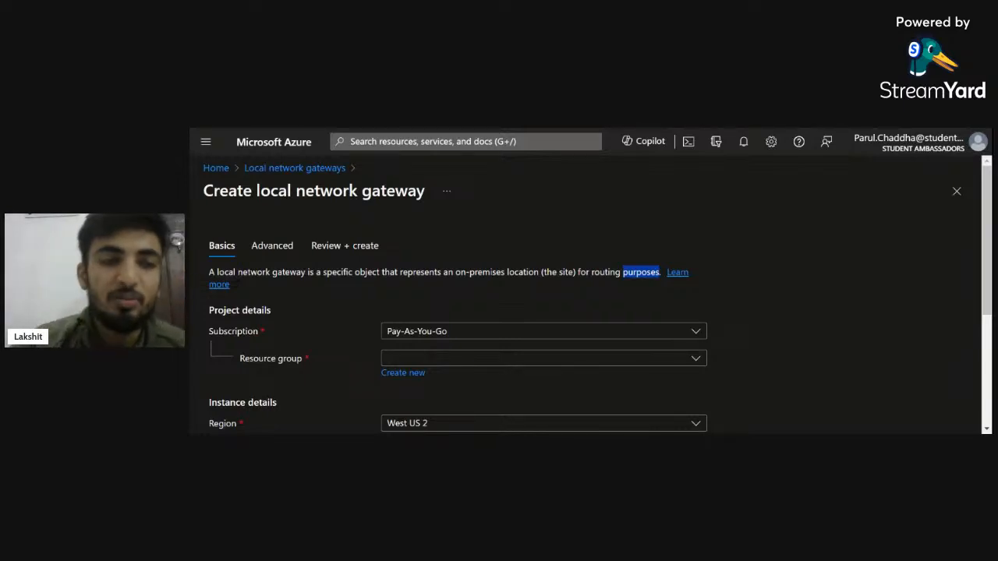
{"action": "scroll", "coordinate": [465, 289], "scroll_direction": "down", "scroll_amount": 1}
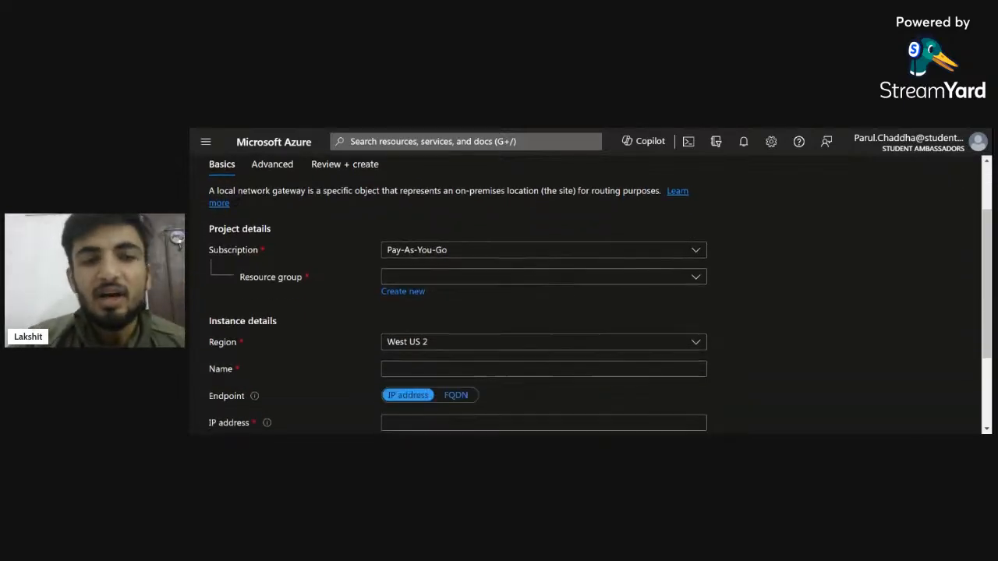
{"action": "left_click", "coordinate": [464, 285]}
{"action": "left_click", "coordinate": [464, 285]}
{"action": "left_click", "coordinate": [462, 284]}
{"action": "left_click", "coordinate": [441, 368]}
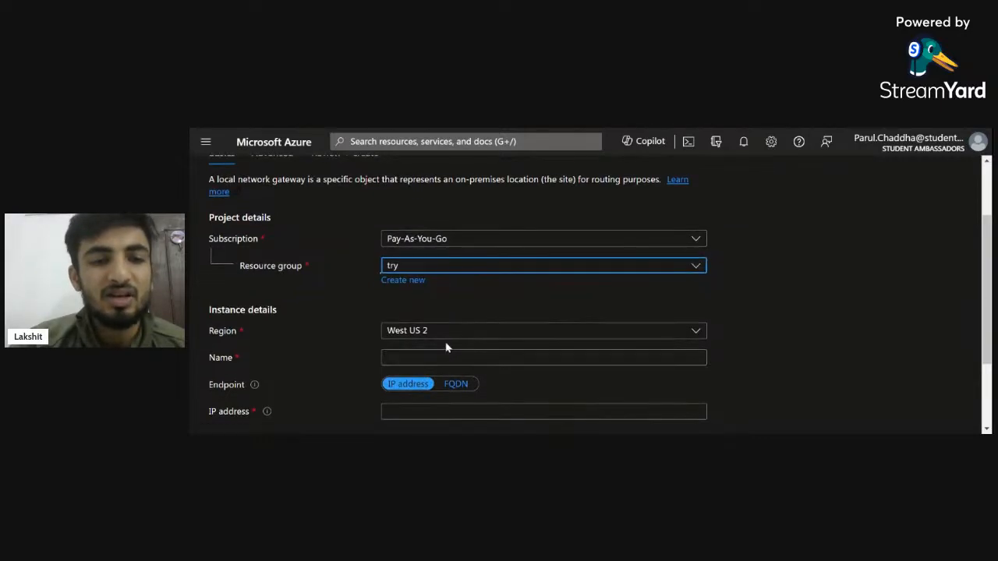
Examine the name, endpoint, IP address and address space settings required for the local network gateway.
{"action": "scroll", "coordinate": [452, 341], "scroll_direction": "down", "scroll_amount": 1}
{"action": "left_click", "coordinate": [470, 279]}
{"action": "scroll", "coordinate": [470, 279], "scroll_direction": "down", "scroll_amount": 1}
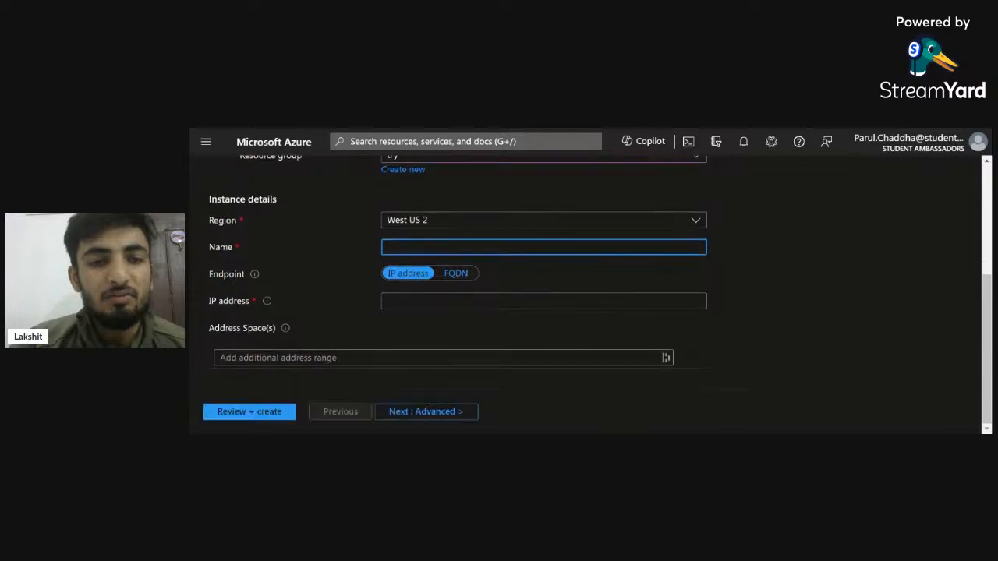
{"action": "mouse_move", "coordinate": [249, 280]}
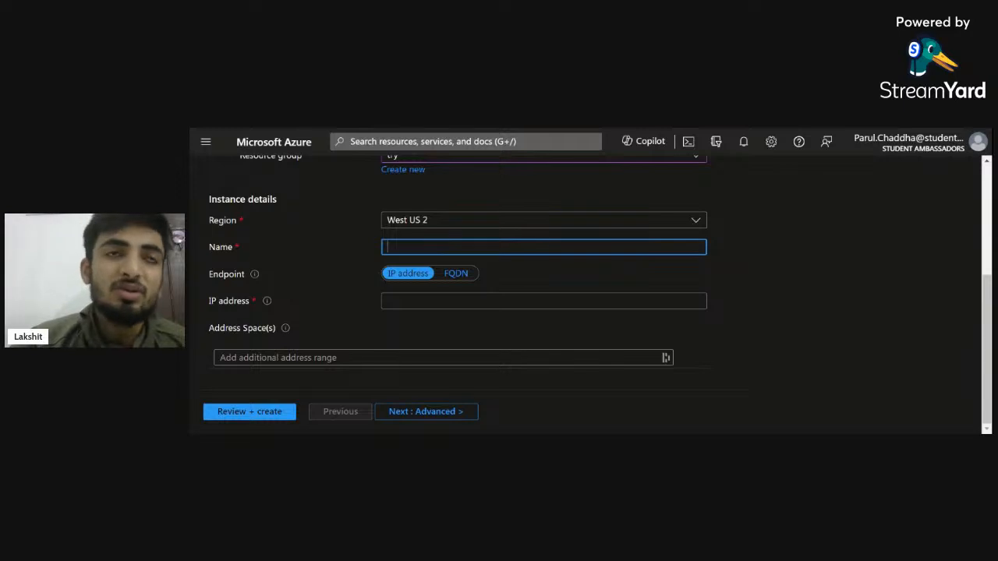
{"action": "left_click", "coordinate": [425, 301]}
{"action": "mouse_move", "coordinate": [265, 304]}
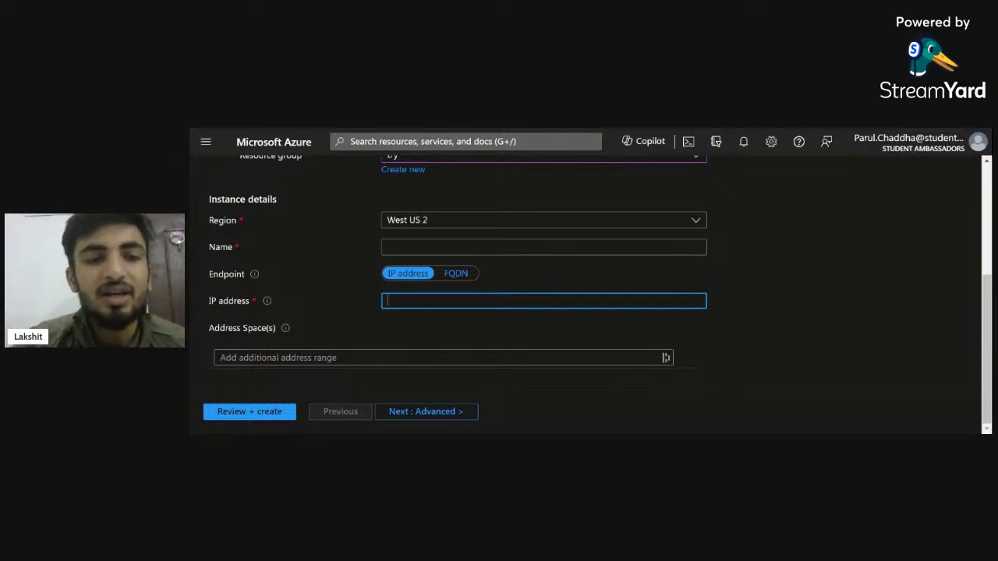
{"action": "left_click", "coordinate": [333, 358]}
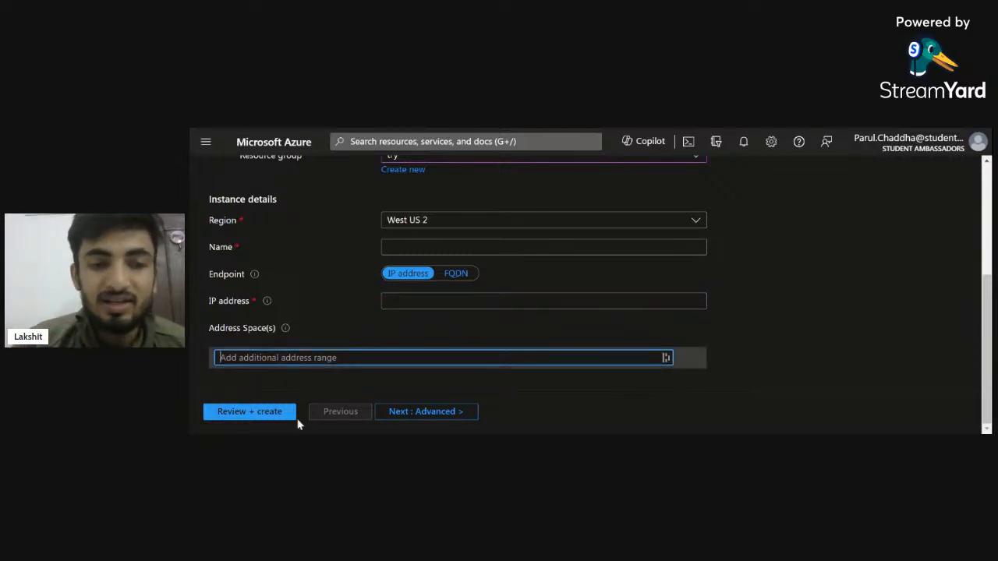
{"action": "scroll", "coordinate": [396, 323], "scroll_direction": "up", "scroll_amount": 3}
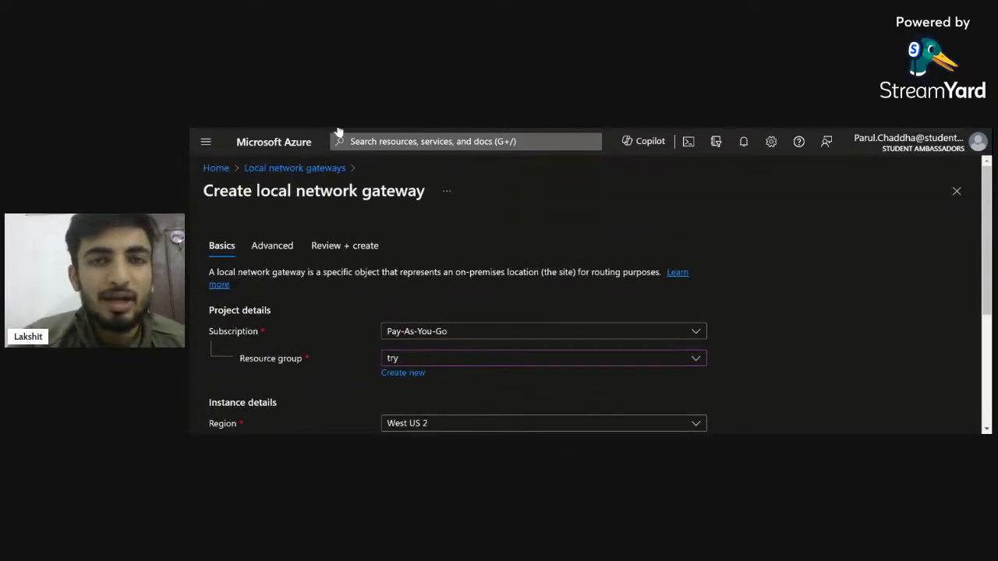
{"action": "scroll", "coordinate": [345, 198], "scroll_direction": "down", "scroll_amount": 3}
{"action": "scroll", "coordinate": [350, 265], "scroll_direction": "up", "scroll_amount": 5}
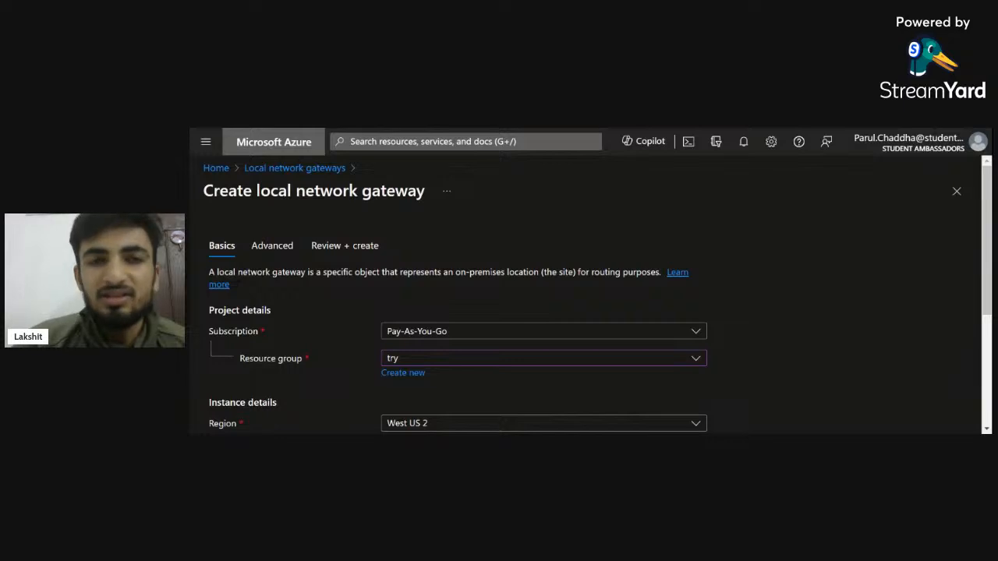
{"action": "scroll", "coordinate": [385, 268], "scroll_direction": "down", "scroll_amount": 3}
{"action": "scroll", "coordinate": [384, 269], "scroll_direction": "up", "scroll_amount": 3}
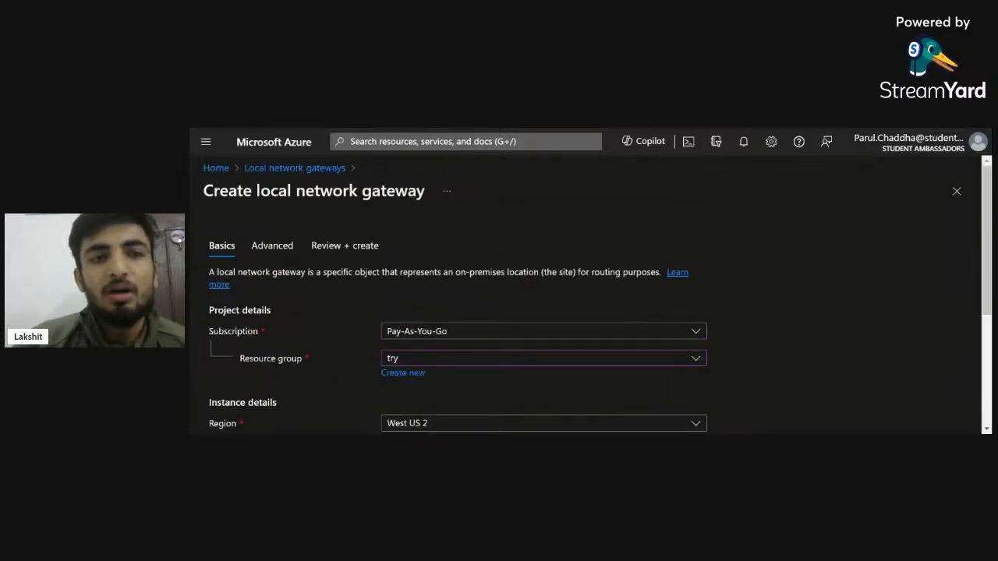
Leave the local network gateway form and open the existing virtual network gateway VNet1.
{"action": "left_click", "coordinate": [208, 175]}
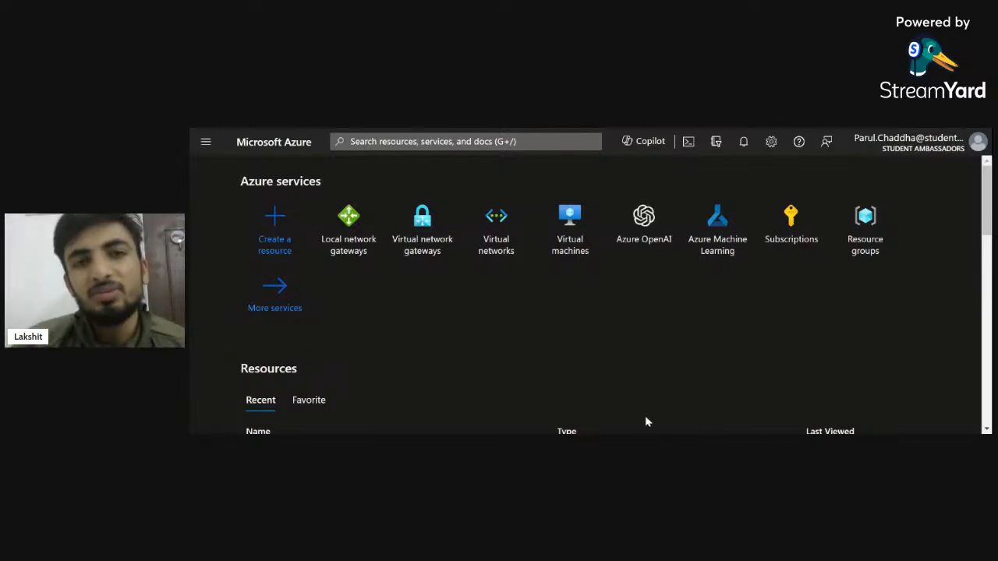
{"action": "left_click_drag", "start_coordinate": [647, 421], "coordinate": [653, 433]}
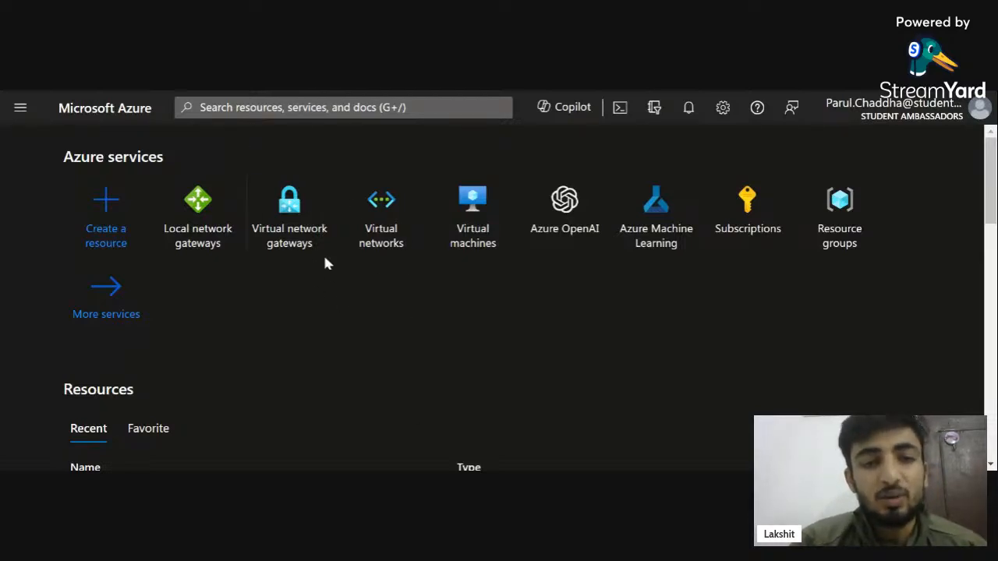
{"action": "mouse_move", "coordinate": [403, 202]}
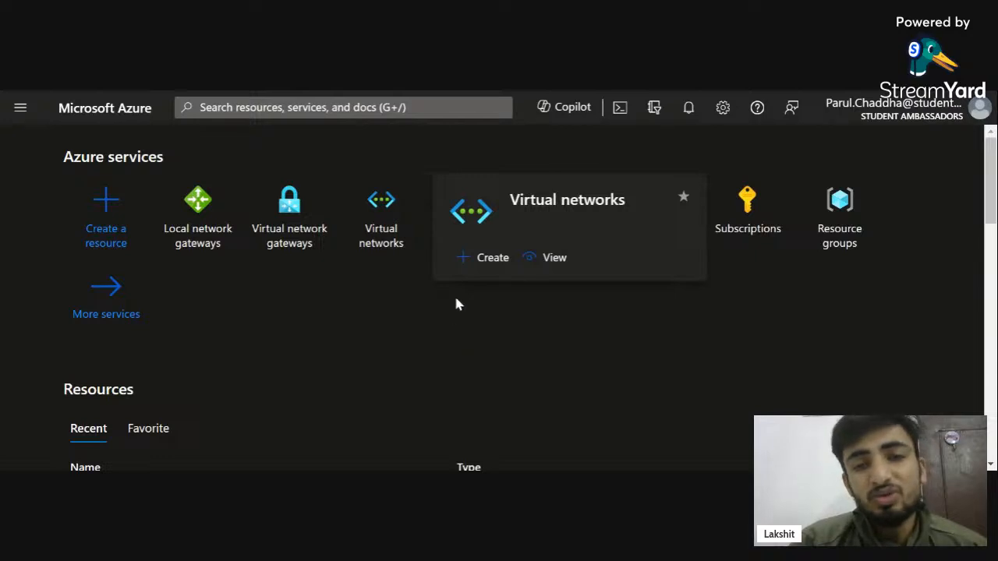
{"action": "left_click", "coordinate": [287, 199]}
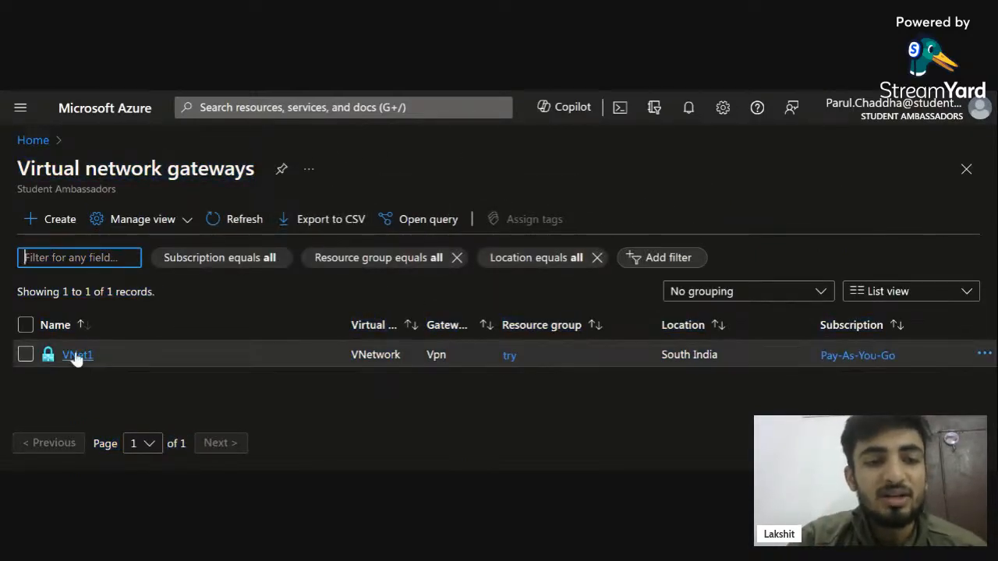
{"action": "left_click", "coordinate": [76, 356]}
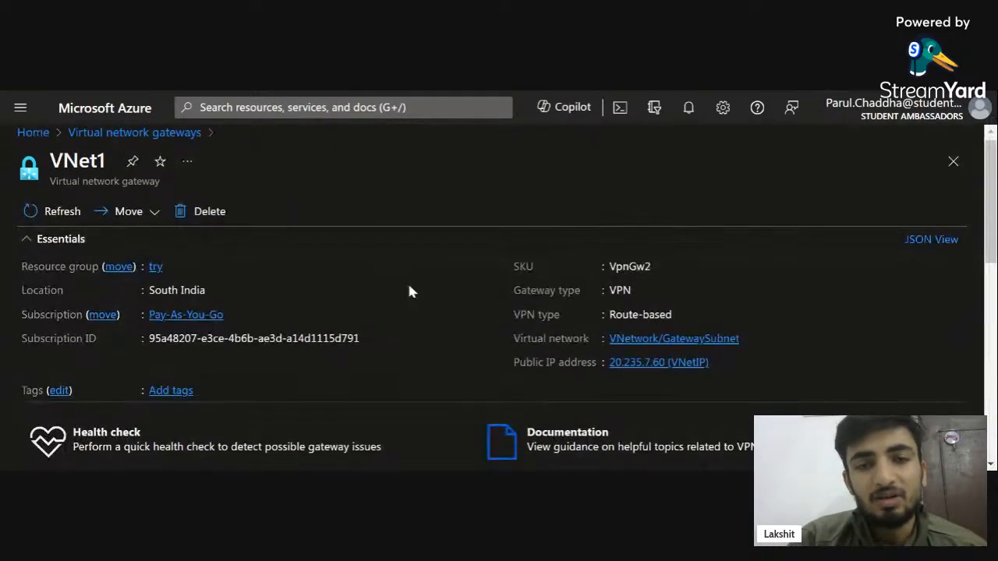
Examine VNet1's SKU, VPN type, location and subscription details along with its tunnel traffic charts.
{"action": "scroll", "coordinate": [414, 290], "scroll_direction": "down", "scroll_amount": 1}
{"action": "double_click", "coordinate": [629, 259]}
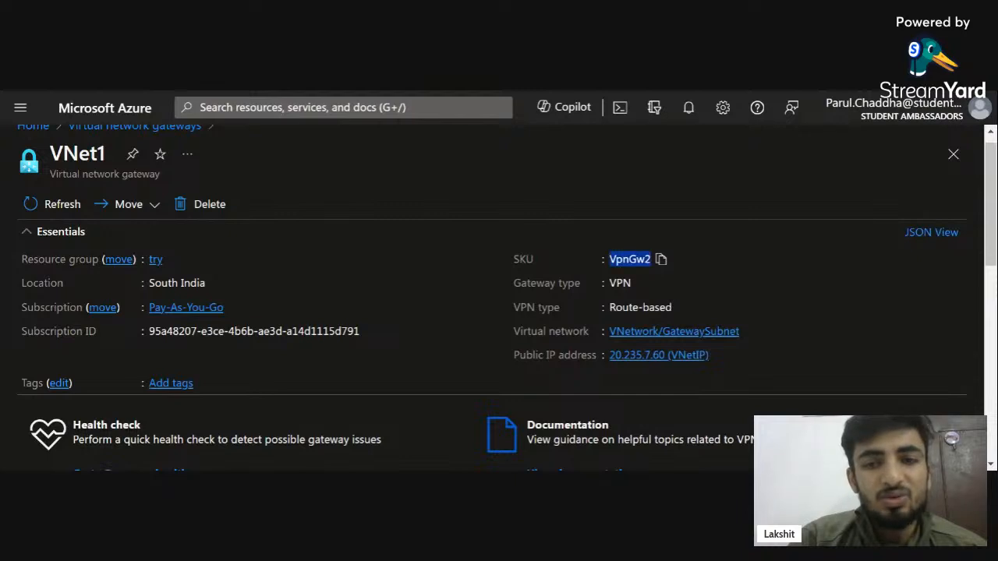
{"action": "left_click", "coordinate": [633, 317]}
{"action": "scroll", "coordinate": [556, 351], "scroll_direction": "down", "scroll_amount": 1}
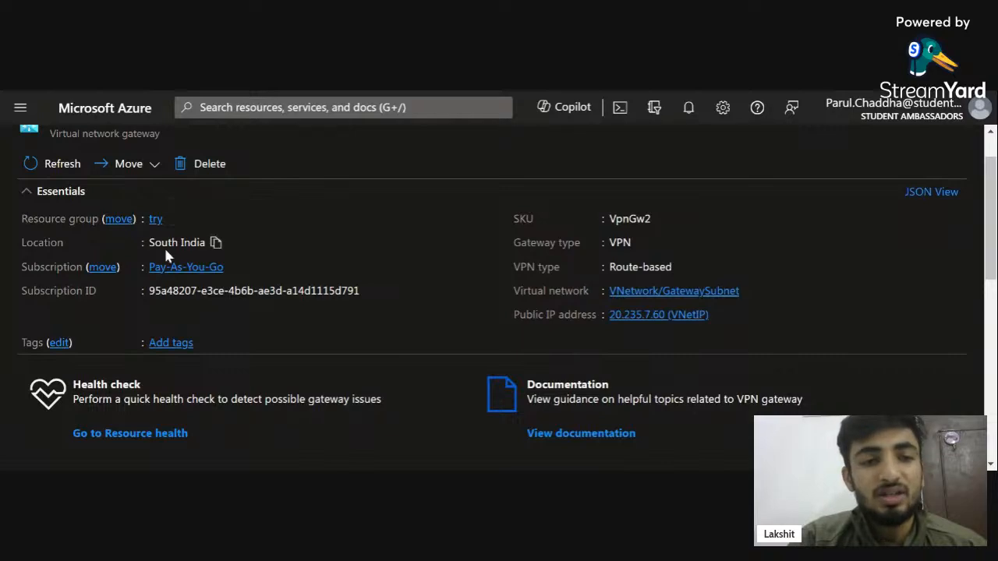
{"action": "left_click_drag", "start_coordinate": [149, 242], "coordinate": [205, 243]}
{"action": "double_click", "coordinate": [270, 291]}
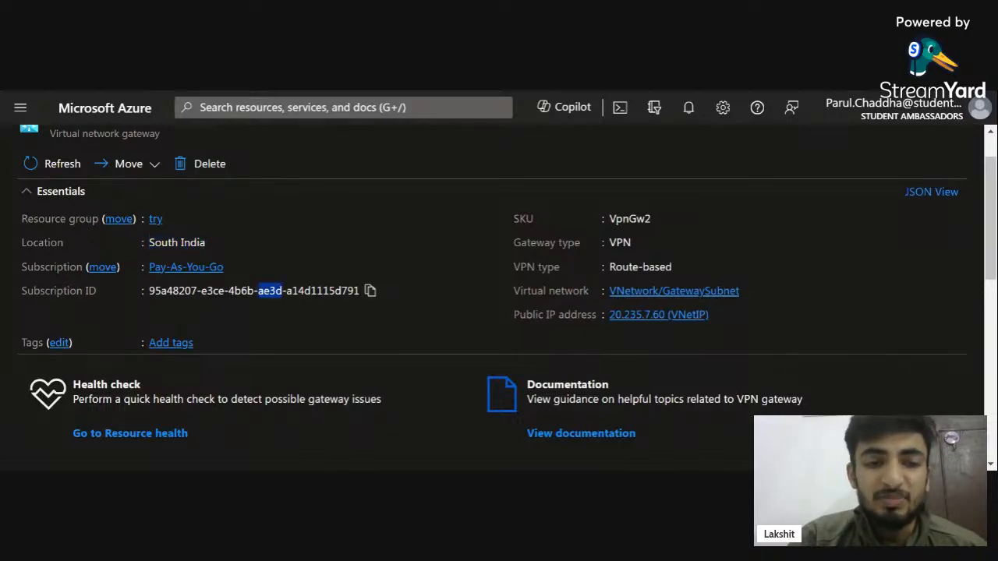
{"action": "scroll", "coordinate": [427, 327], "scroll_direction": "down", "scroll_amount": 3}
{"action": "scroll", "coordinate": [427, 327], "scroll_direction": "down", "scroll_amount": 5}
{"action": "scroll", "coordinate": [275, 328], "scroll_direction": "down", "scroll_amount": 4}
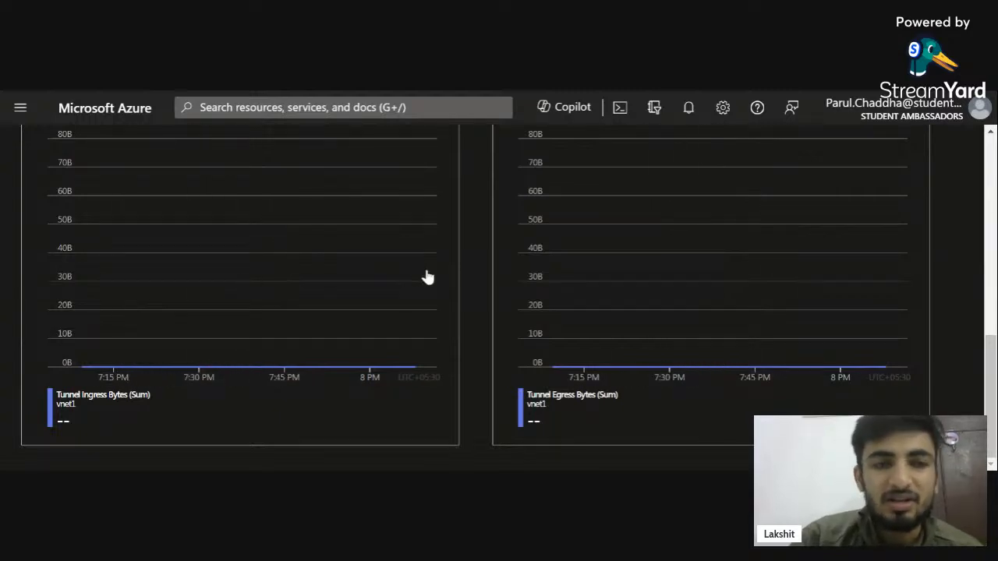
{"action": "scroll", "coordinate": [292, 452], "scroll_direction": "up", "scroll_amount": 7}
{"action": "scroll", "coordinate": [292, 452], "scroll_direction": "down", "scroll_amount": 6}
{"action": "scroll", "coordinate": [244, 304], "scroll_direction": "up", "scroll_amount": 8}
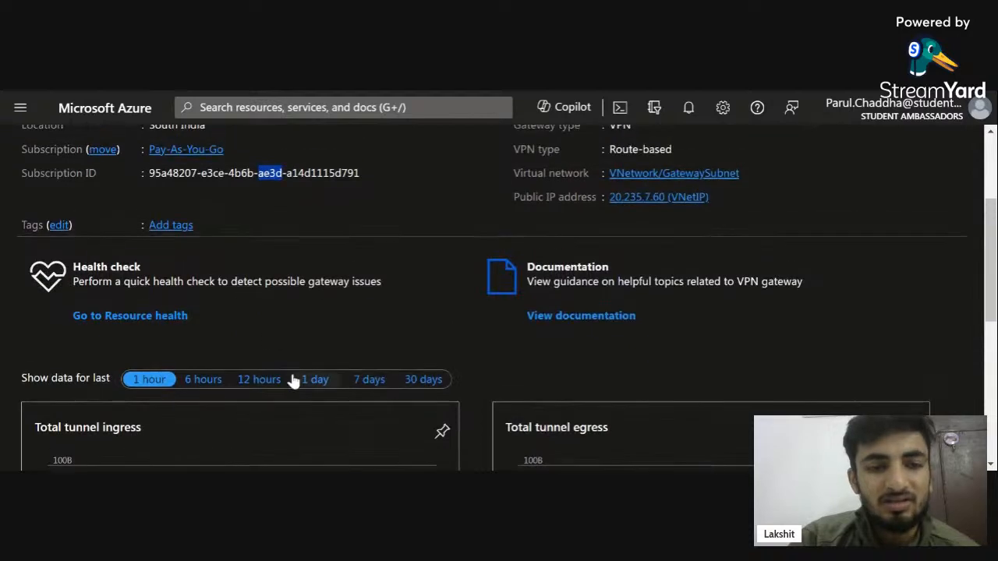
Show the tunnel ingress and egress charts of VNet1 for the last 1 day and review them.
{"action": "scroll", "coordinate": [287, 378], "scroll_direction": "down", "scroll_amount": 1}
{"action": "left_click", "coordinate": [304, 341]}
{"action": "scroll", "coordinate": [421, 334], "scroll_direction": "down", "scroll_amount": 6}
{"action": "scroll", "coordinate": [421, 334], "scroll_direction": "down", "scroll_amount": 2}
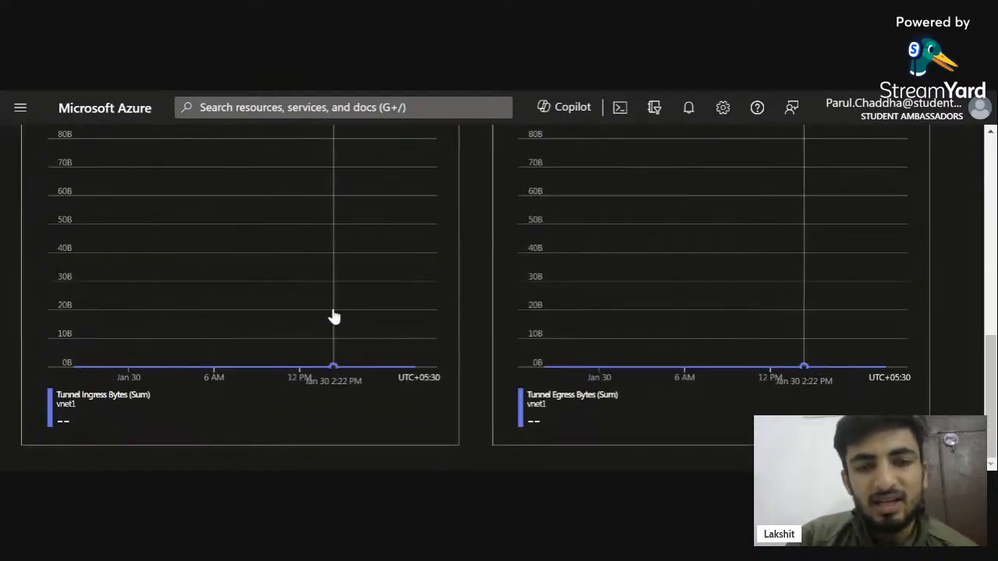
{"action": "scroll", "coordinate": [453, 385], "scroll_direction": "up", "scroll_amount": 5}
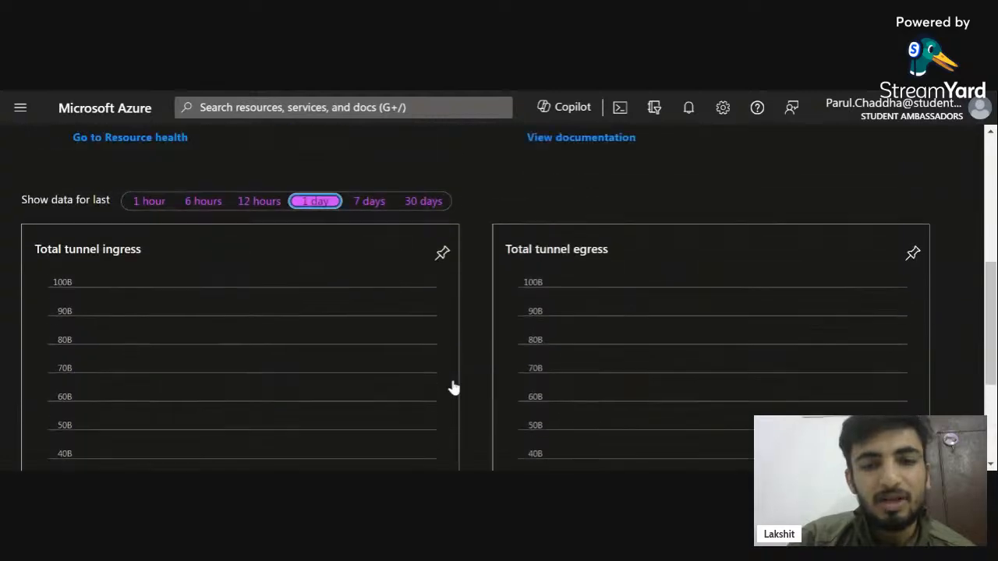
{"action": "scroll", "coordinate": [476, 296], "scroll_direction": "down", "scroll_amount": 5}
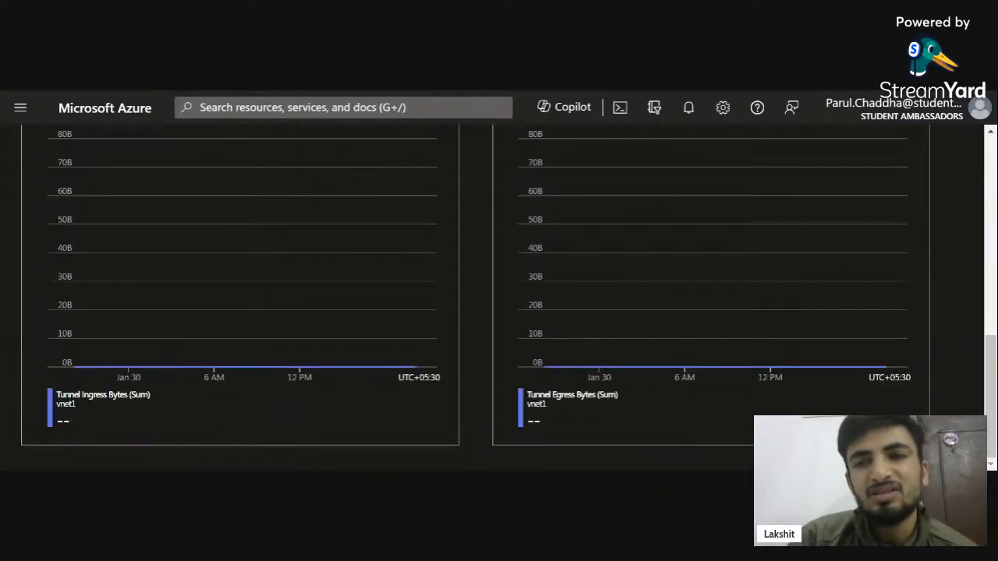
{"action": "scroll", "coordinate": [481, 318], "scroll_direction": "up", "scroll_amount": 10}
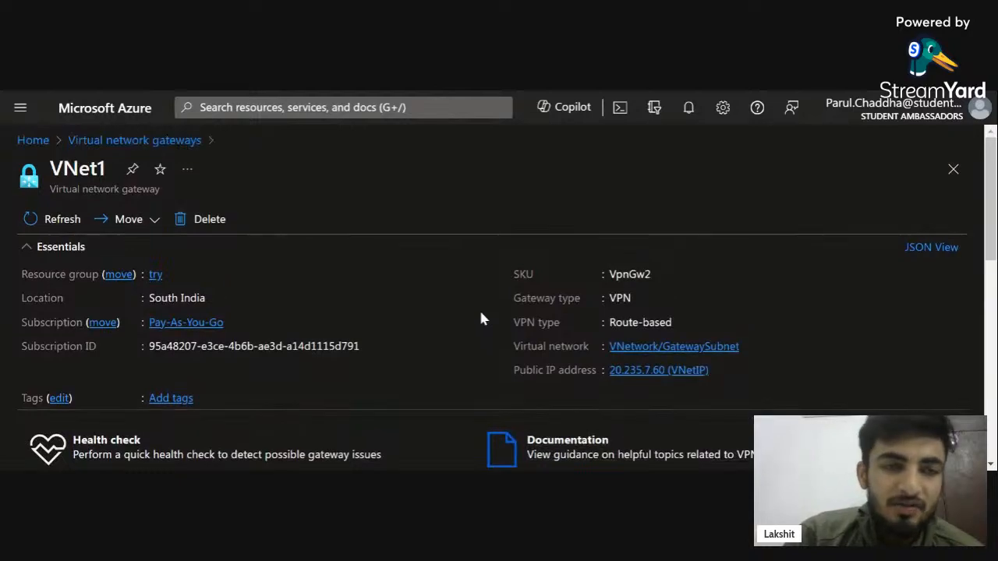
{"action": "scroll", "coordinate": [480, 318], "scroll_direction": "down", "scroll_amount": 10}
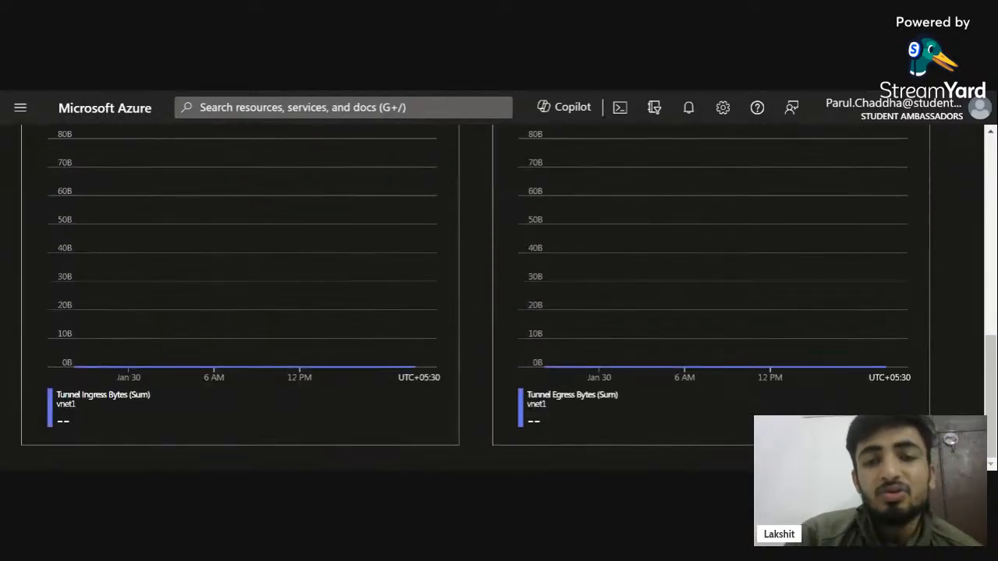
{"action": "scroll", "coordinate": [538, 382], "scroll_direction": "up", "scroll_amount": 10}
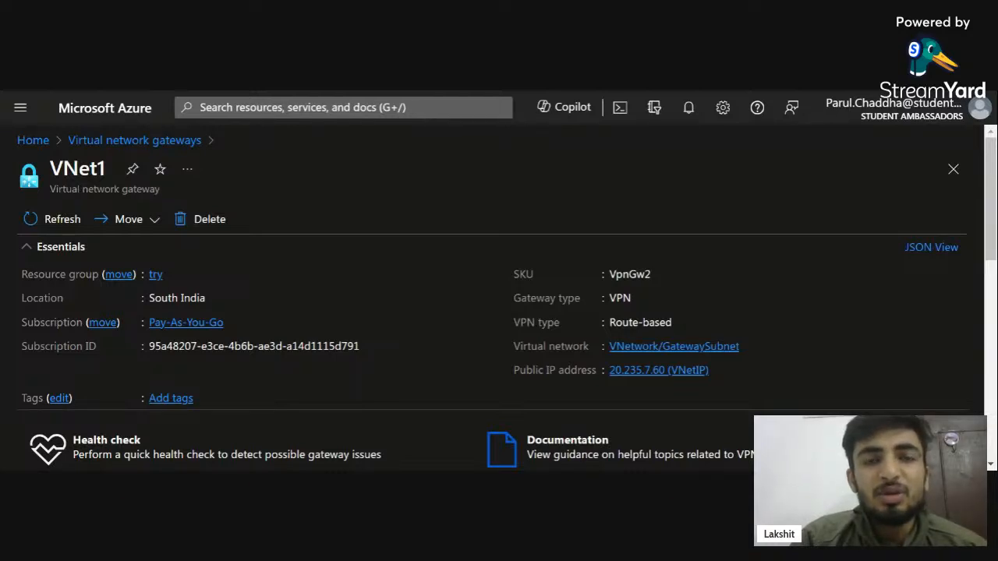
{"action": "scroll", "coordinate": [405, 329], "scroll_direction": "down", "scroll_amount": 6}
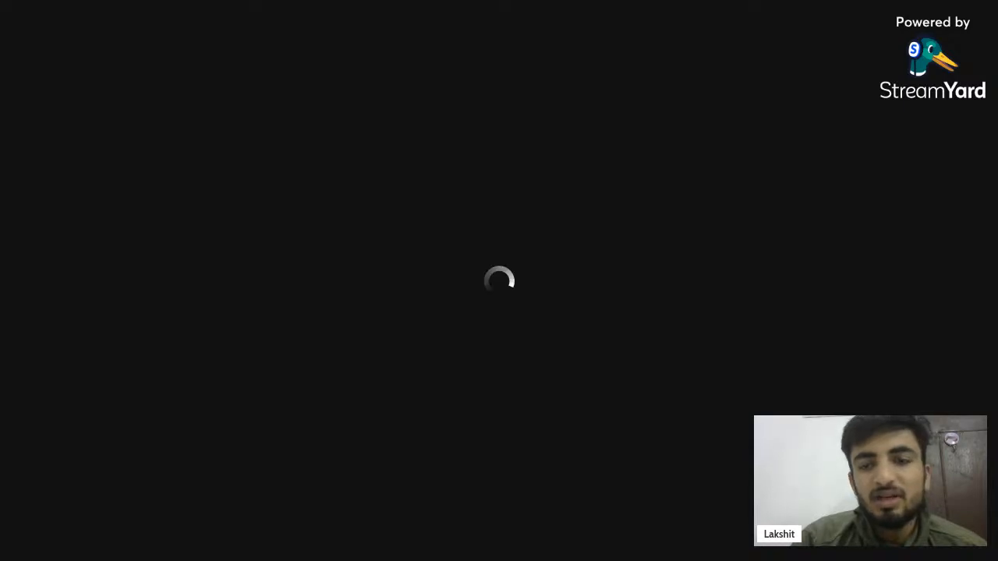
Switch to the sticky note and read the commands for generating and exporting the root and client VPN certificates.
{"action": "scroll", "coordinate": [688, 195], "scroll_direction": "up", "scroll_amount": 6}
{"action": "scroll", "coordinate": [688, 195], "scroll_direction": "up", "scroll_amount": 8}
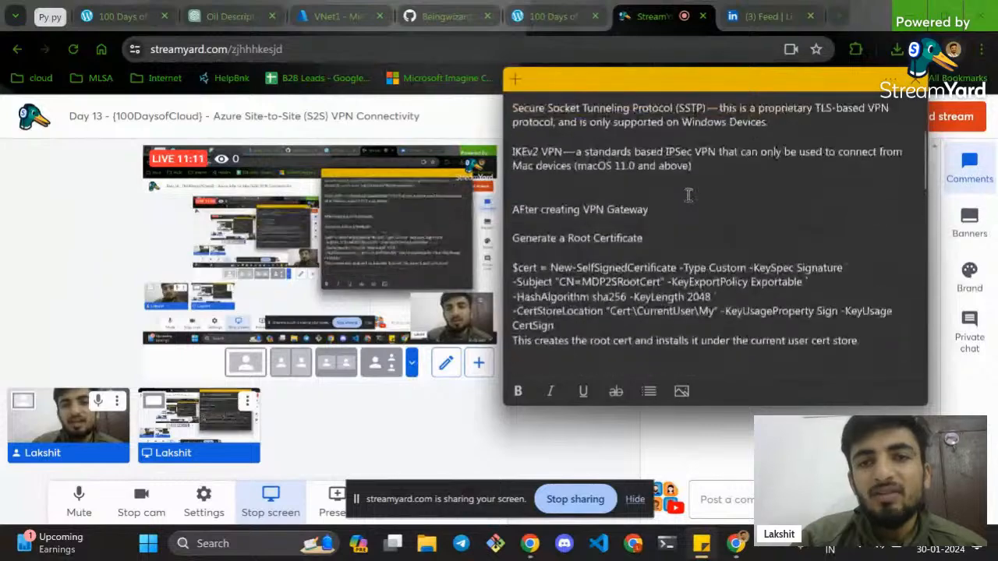
{"action": "triple_click", "coordinate": [643, 221]}
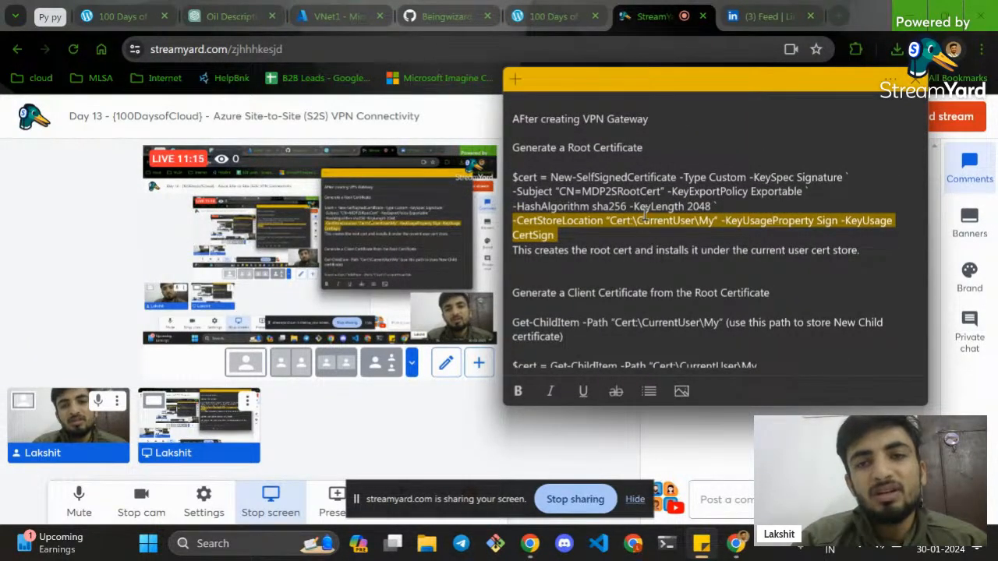
{"action": "left_click", "coordinate": [643, 218]}
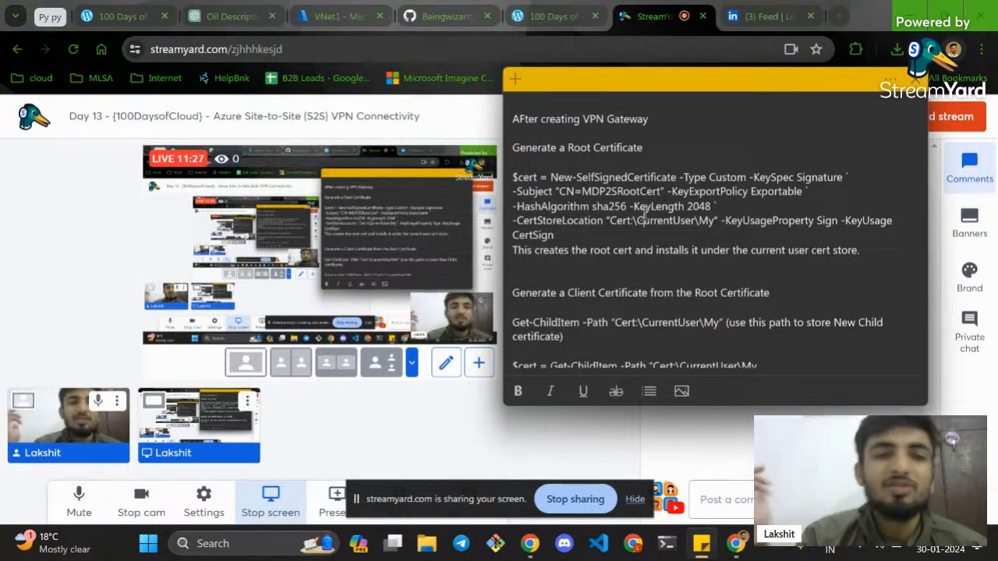
{"action": "scroll", "coordinate": [643, 214], "scroll_direction": "down", "scroll_amount": 2}
{"action": "scroll", "coordinate": [644, 214], "scroll_direction": "down", "scroll_amount": 3}
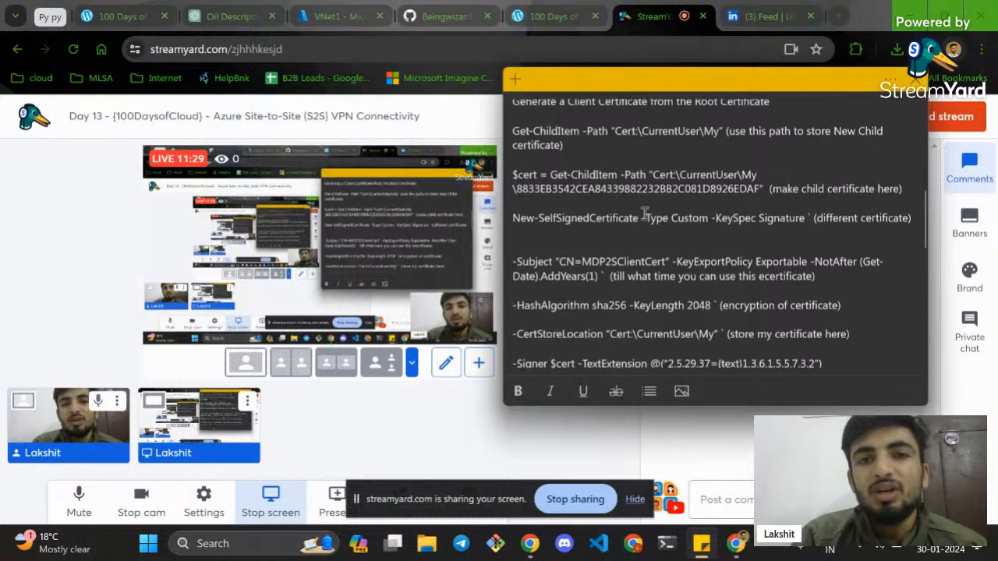
{"action": "scroll", "coordinate": [644, 214], "scroll_direction": "down", "scroll_amount": 3}
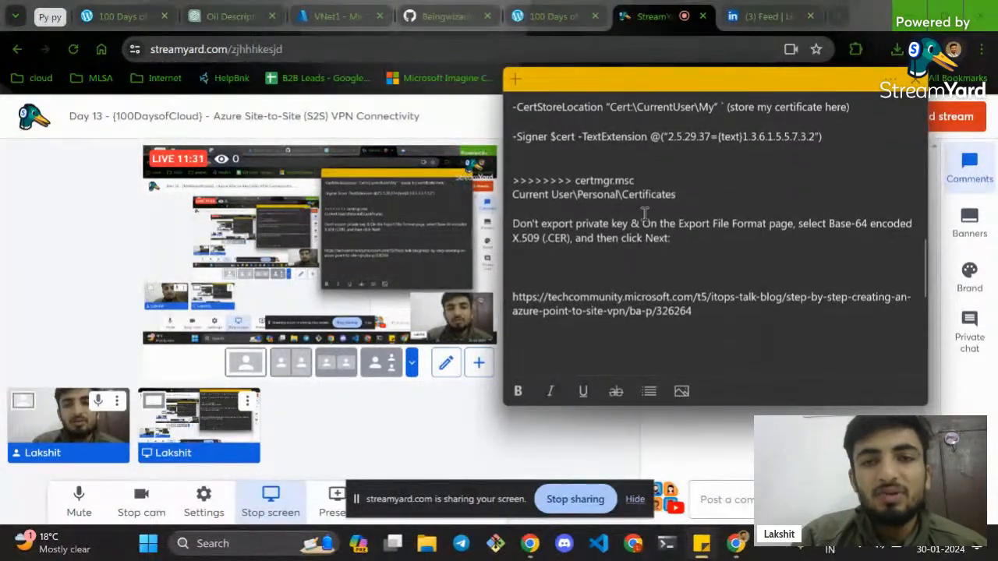
{"action": "scroll", "coordinate": [644, 214], "scroll_direction": "down", "scroll_amount": 1}
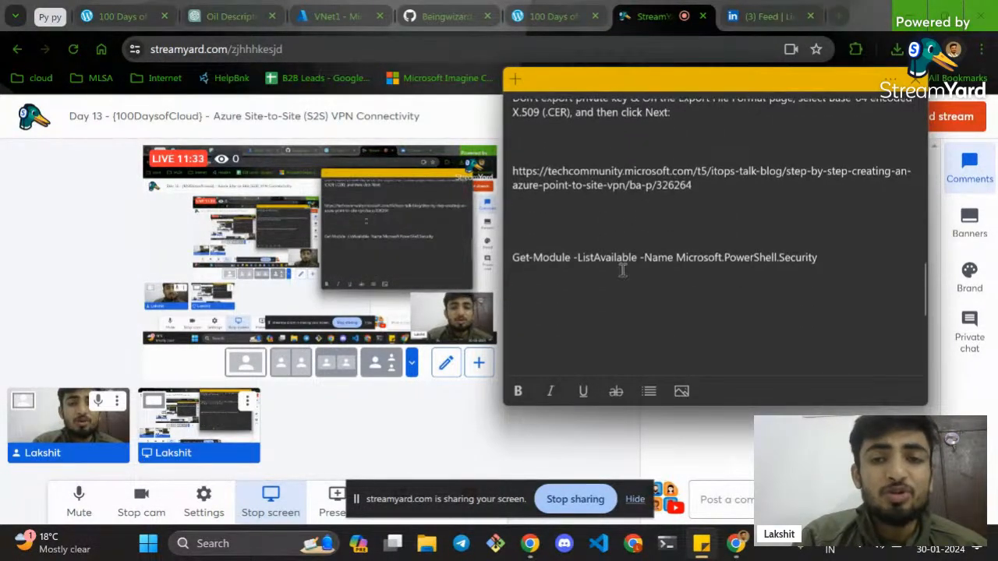
Copy the techcommunity.microsoft.com point-to-site VPN article link from the sticky note and open it in a new Chrome tab.
{"action": "triple_click", "coordinate": [668, 257]}
{"action": "triple_click", "coordinate": [669, 257]}
{"action": "scroll", "coordinate": [666, 257], "scroll_direction": "down", "scroll_amount": 1}
{"action": "scroll", "coordinate": [667, 257], "scroll_direction": "up", "scroll_amount": 3}
{"action": "left_click", "coordinate": [646, 256]}
{"action": "triple_click", "coordinate": [645, 262]}
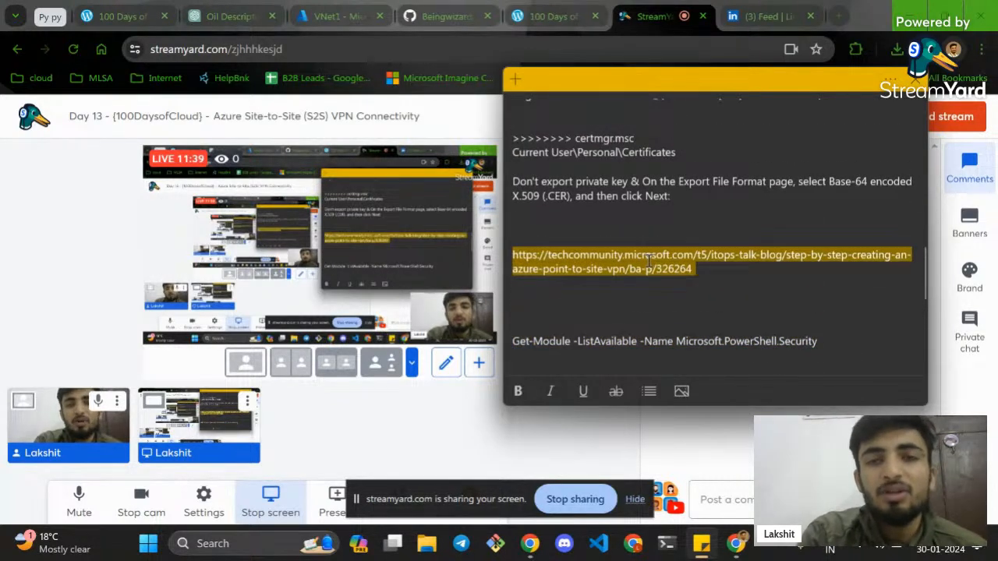
{"action": "key", "text": "ctrl+c"}
{"action": "left_click", "coordinate": [725, 434]}
{"action": "key", "text": "ctrl+t"}
{"action": "key", "text": "ctrl+v"}
{"action": "key", "text": "Return"}
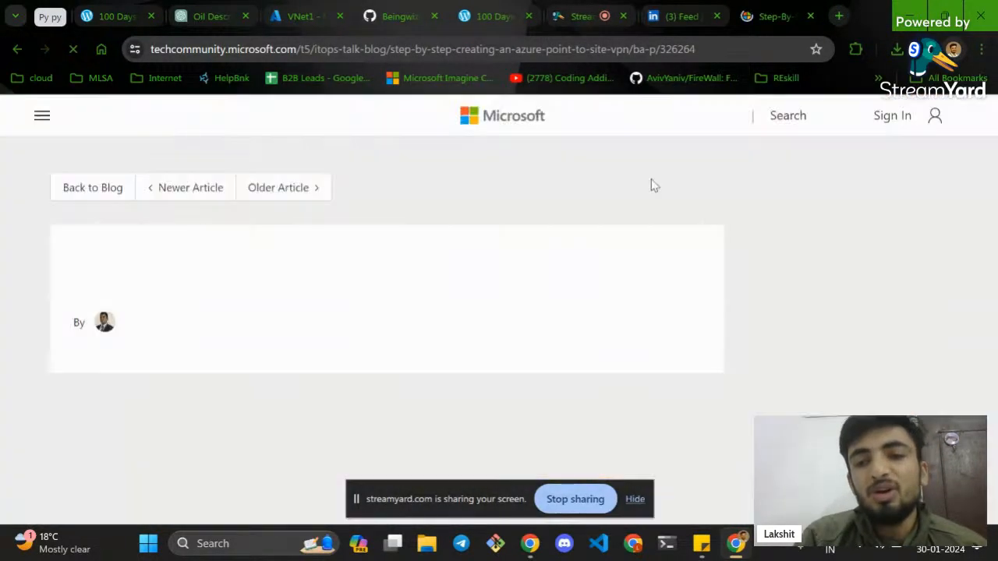
Read through the article's resource group, gateway subnet and virtual network gateway sections to the root certificate command.
{"action": "scroll", "coordinate": [439, 298], "scroll_direction": "down", "scroll_amount": 1}
{"action": "scroll", "coordinate": [408, 294], "scroll_direction": "down", "scroll_amount": 15}
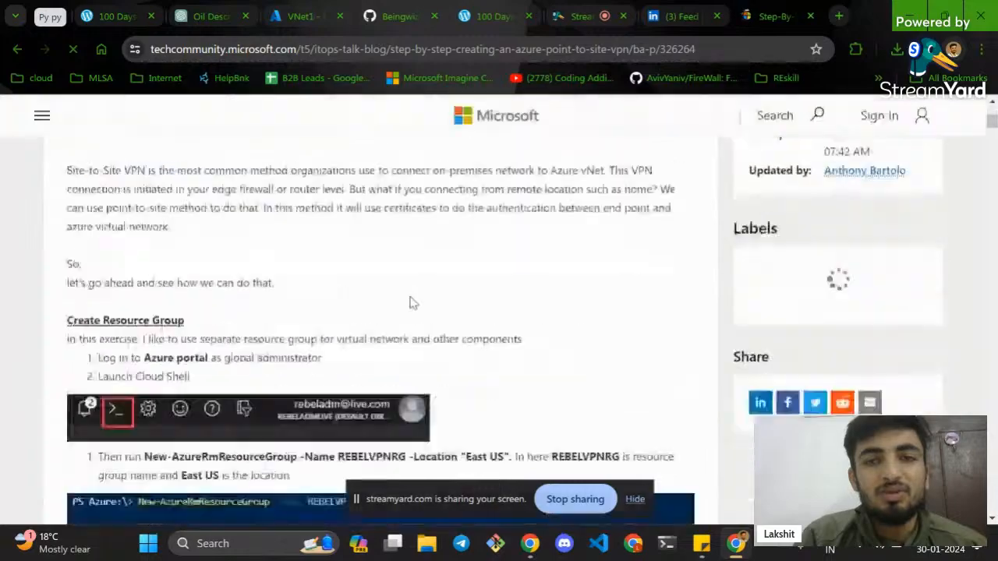
{"action": "scroll", "coordinate": [409, 296], "scroll_direction": "down", "scroll_amount": 2}
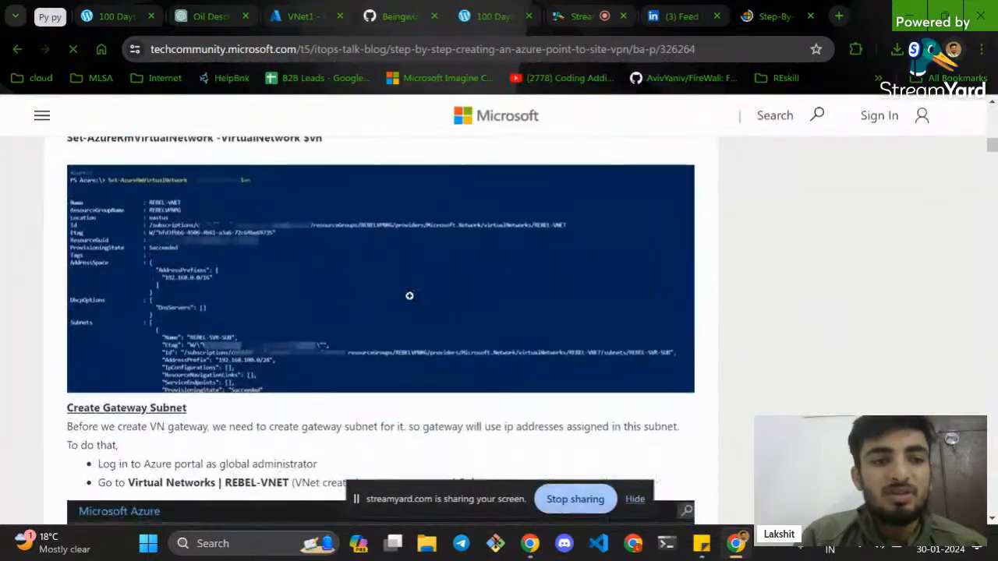
{"action": "scroll", "coordinate": [409, 296], "scroll_direction": "up", "scroll_amount": 6}
{"action": "scroll", "coordinate": [411, 302], "scroll_direction": "down", "scroll_amount": 10}
{"action": "scroll", "coordinate": [411, 297], "scroll_direction": "down", "scroll_amount": 8}
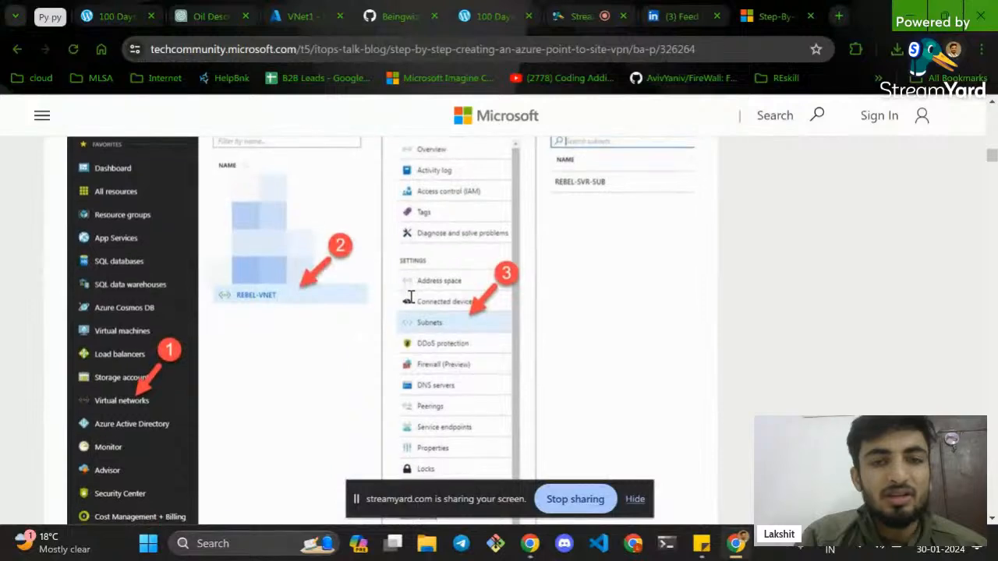
{"action": "scroll", "coordinate": [348, 240], "scroll_direction": "down", "scroll_amount": 12}
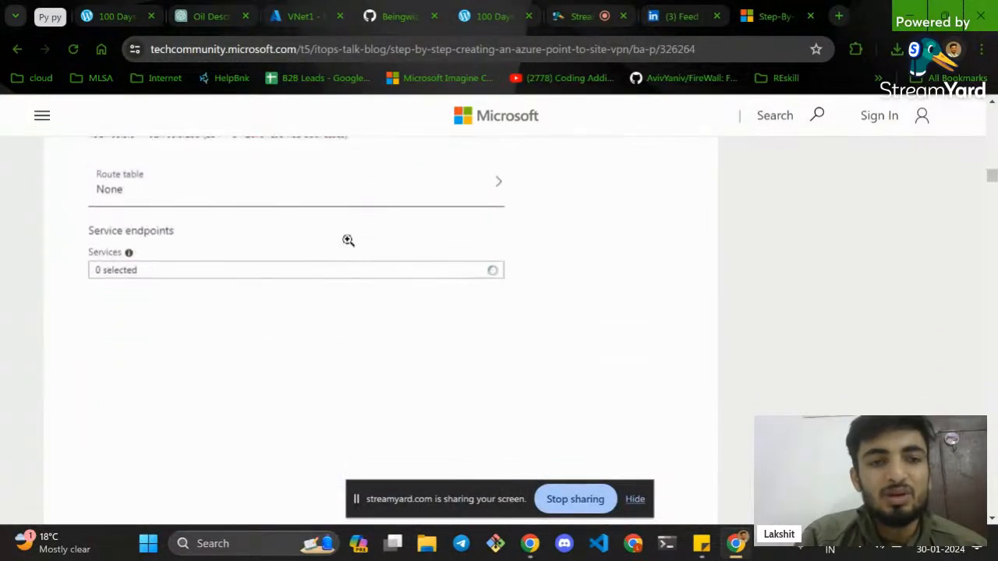
{"action": "scroll", "coordinate": [348, 240], "scroll_direction": "down", "scroll_amount": 12}
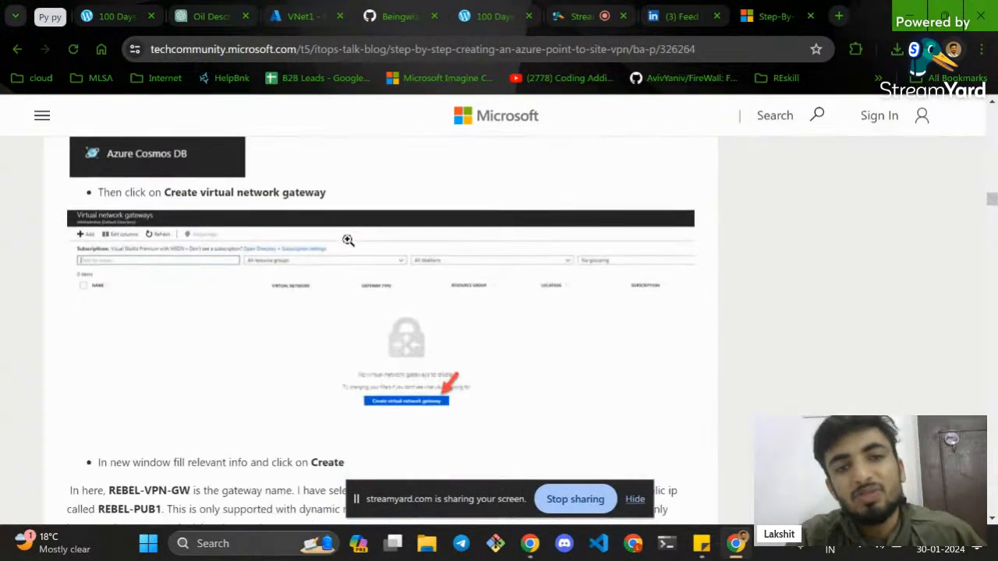
{"action": "scroll", "coordinate": [348, 240], "scroll_direction": "down", "scroll_amount": 12}
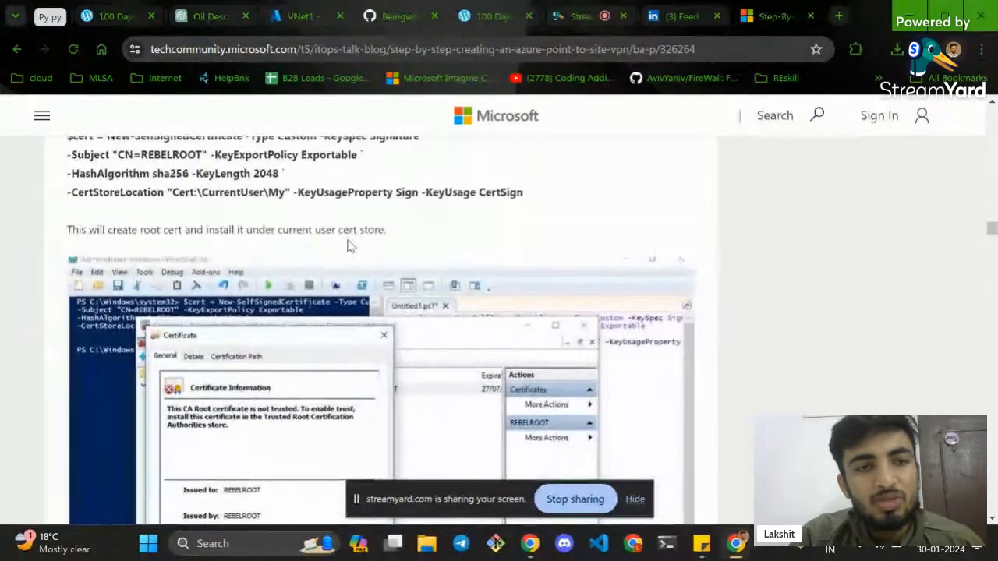
Copy the article's New-SelfSignedCertificate root certificate command and start a PowerShell Cloud Shell in the Azure portal.
{"action": "scroll", "coordinate": [350, 247], "scroll_direction": "up", "scroll_amount": 1}
{"action": "left_click_drag", "start_coordinate": [524, 291], "coordinate": [84, 232]}
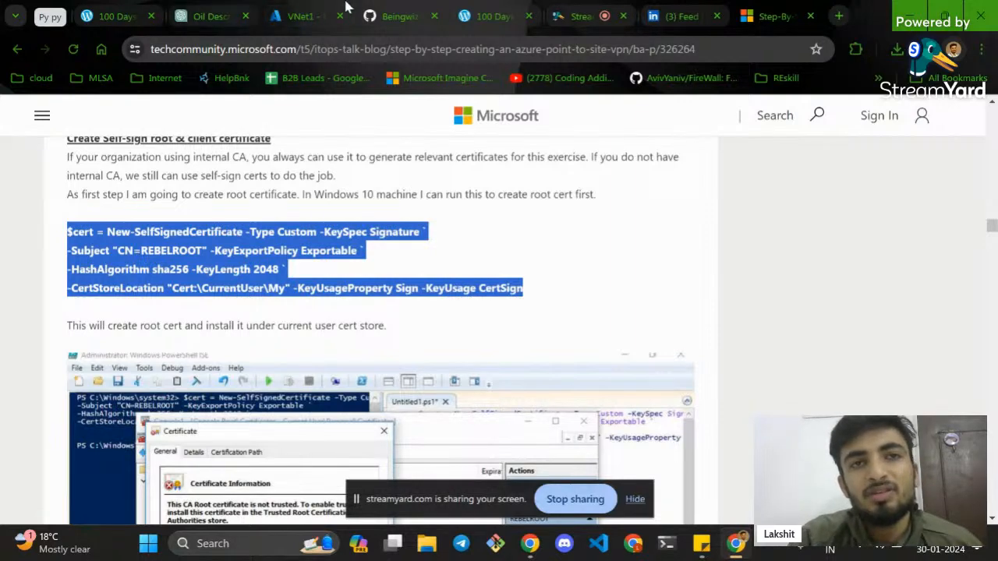
{"action": "left_click", "coordinate": [304, 15]}
{"action": "left_click", "coordinate": [621, 111]}
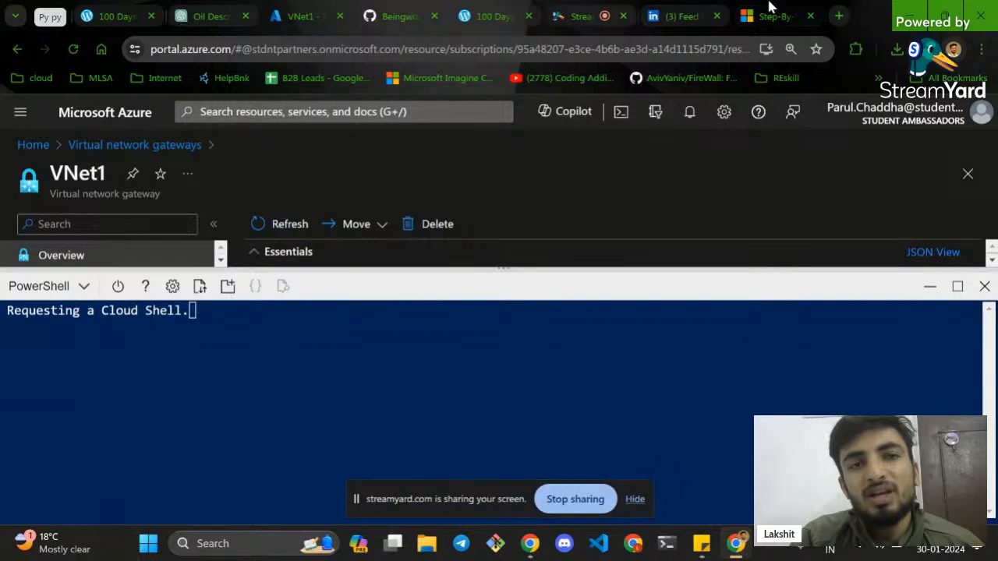
Return to the article and examine its virtual network gateway creation settings and the self-sign root certificate instructions.
{"action": "left_click", "coordinate": [770, 12]}
{"action": "scroll", "coordinate": [296, 351], "scroll_direction": "down", "scroll_amount": 2}
{"action": "scroll", "coordinate": [289, 351], "scroll_direction": "up", "scroll_amount": 4}
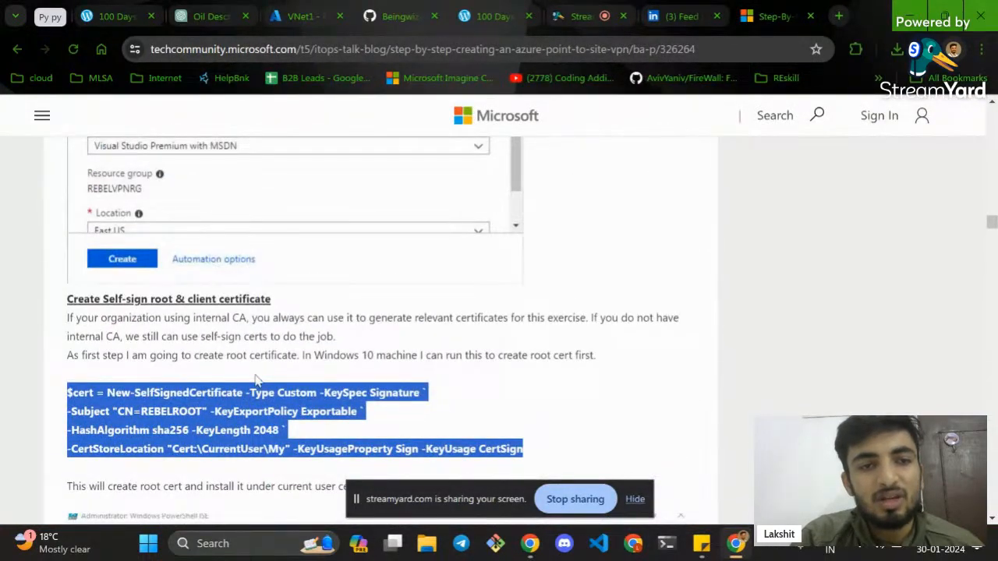
{"action": "scroll", "coordinate": [257, 380], "scroll_direction": "up", "scroll_amount": 10}
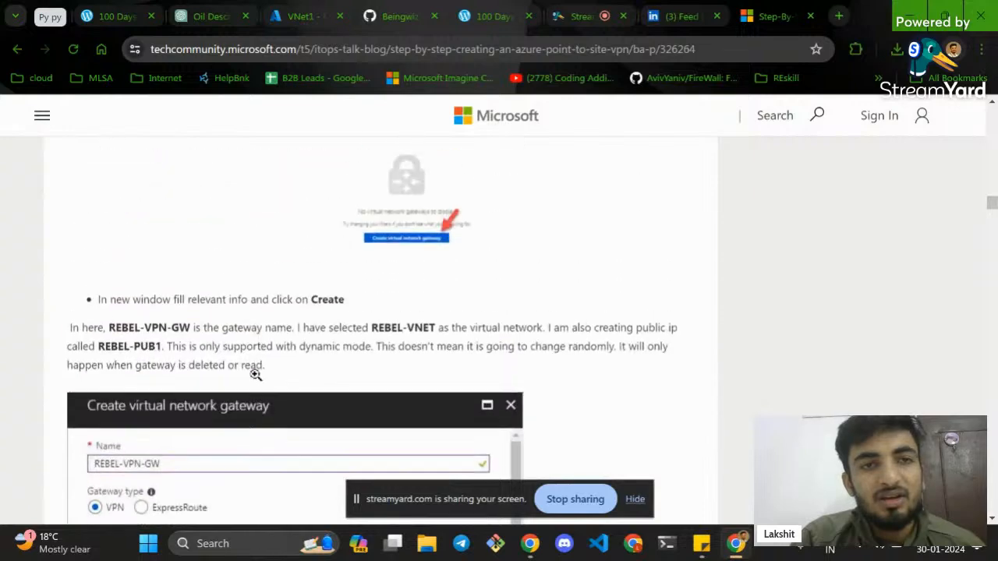
{"action": "scroll", "coordinate": [255, 375], "scroll_direction": "down", "scroll_amount": 5}
{"action": "scroll", "coordinate": [256, 375], "scroll_direction": "up", "scroll_amount": 3}
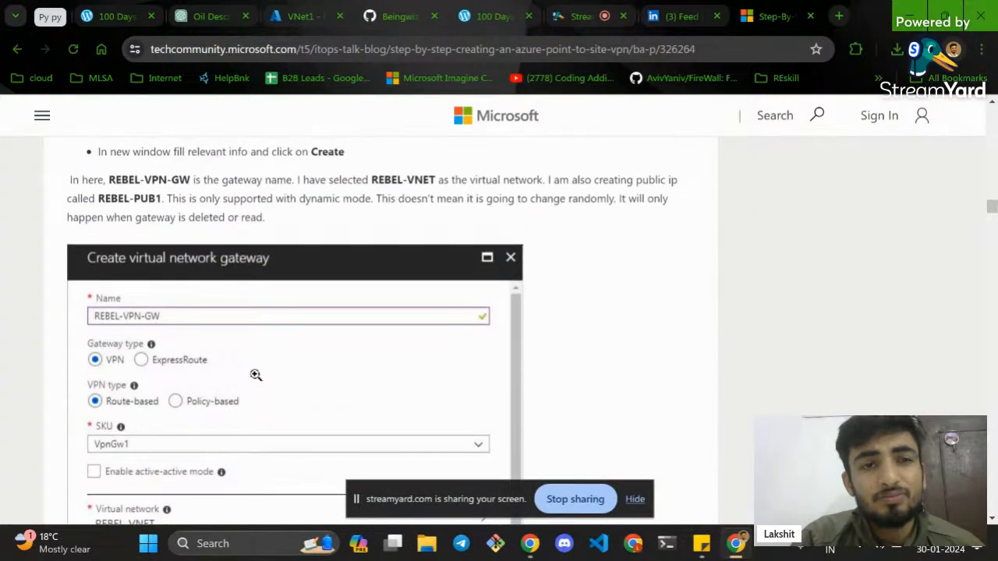
{"action": "scroll", "coordinate": [256, 375], "scroll_direction": "down", "scroll_amount": 5}
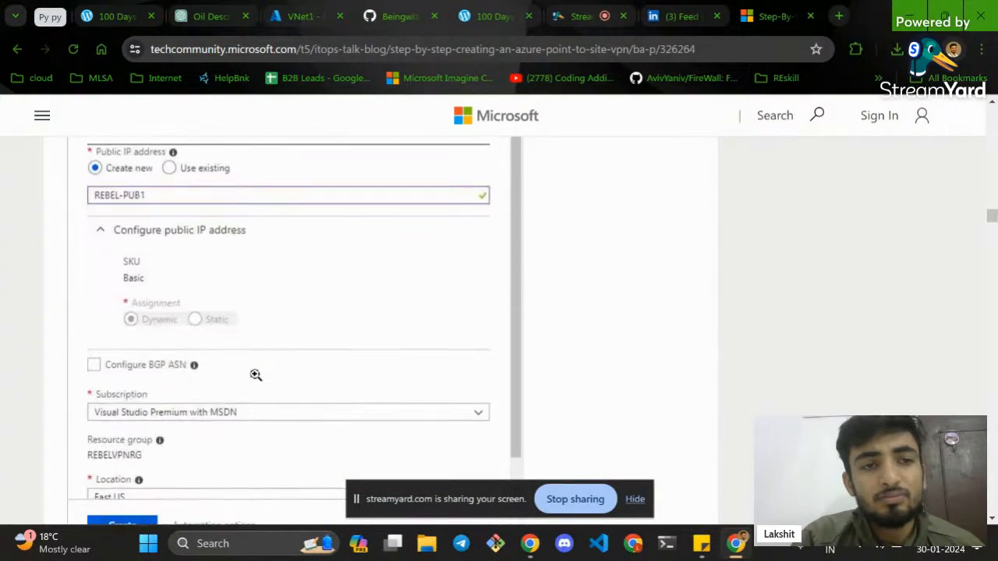
{"action": "scroll", "coordinate": [256, 375], "scroll_direction": "down", "scroll_amount": 4}
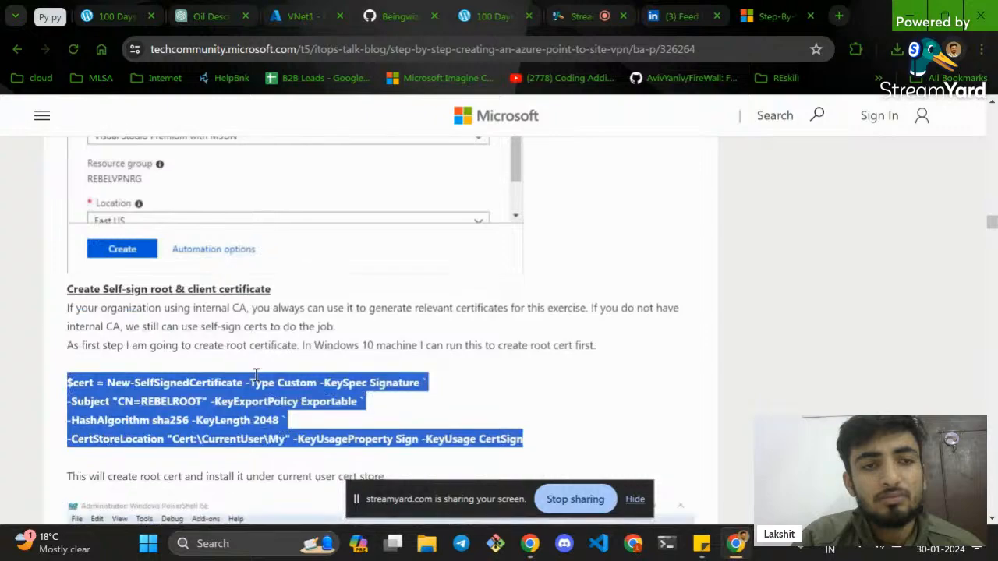
{"action": "scroll", "coordinate": [266, 338], "scroll_direction": "down", "scroll_amount": 1}
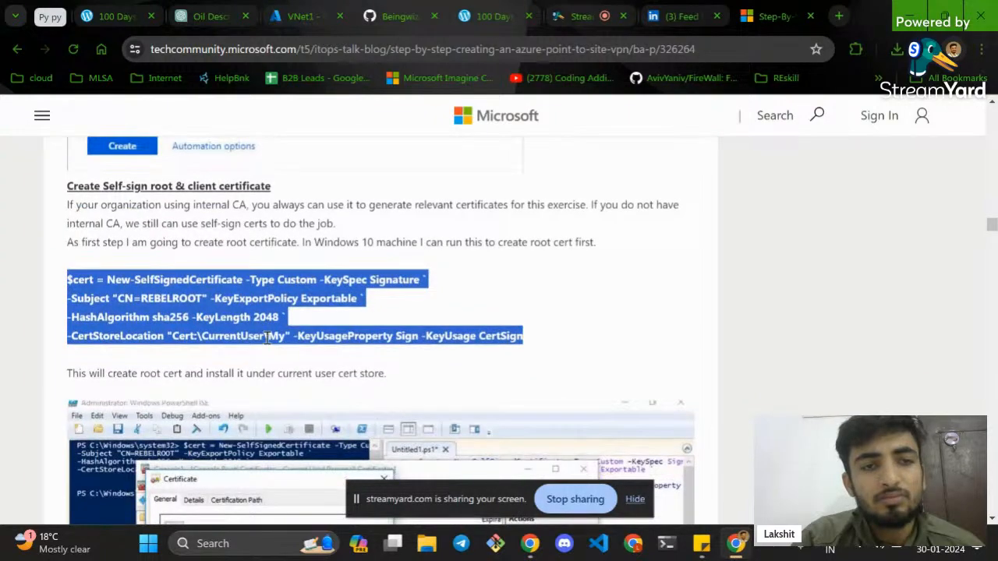
{"action": "scroll", "coordinate": [267, 337], "scroll_direction": "down", "scroll_amount": 7}
{"action": "scroll", "coordinate": [267, 337], "scroll_direction": "up", "scroll_amount": 10}
{"action": "scroll", "coordinate": [267, 338], "scroll_direction": "down", "scroll_amount": 3}
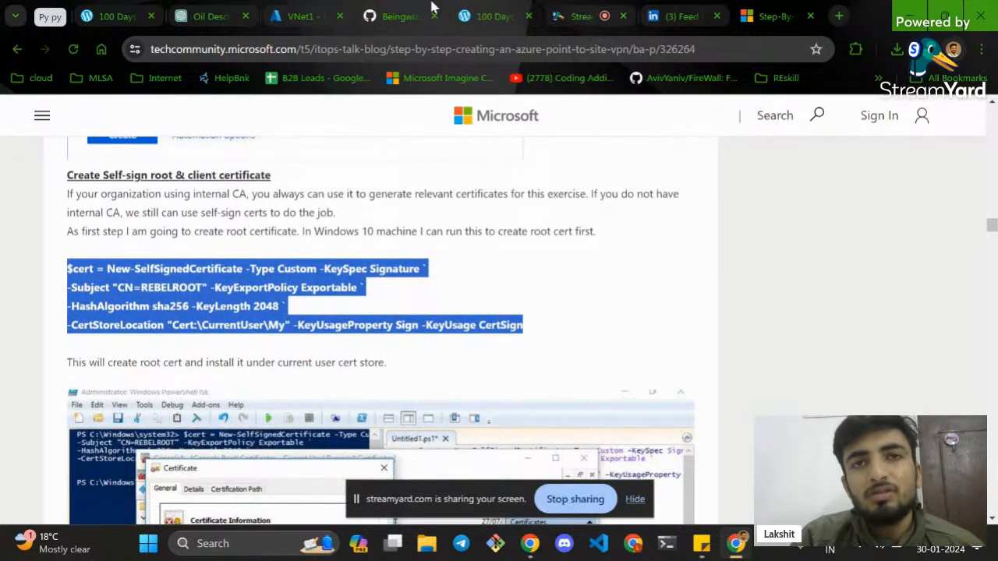
Try to run the copied REBELROOT New-SelfSignedCertificate command in the Azure Cloud Shell and examine its output.
{"action": "left_click", "coordinate": [273, 9]}
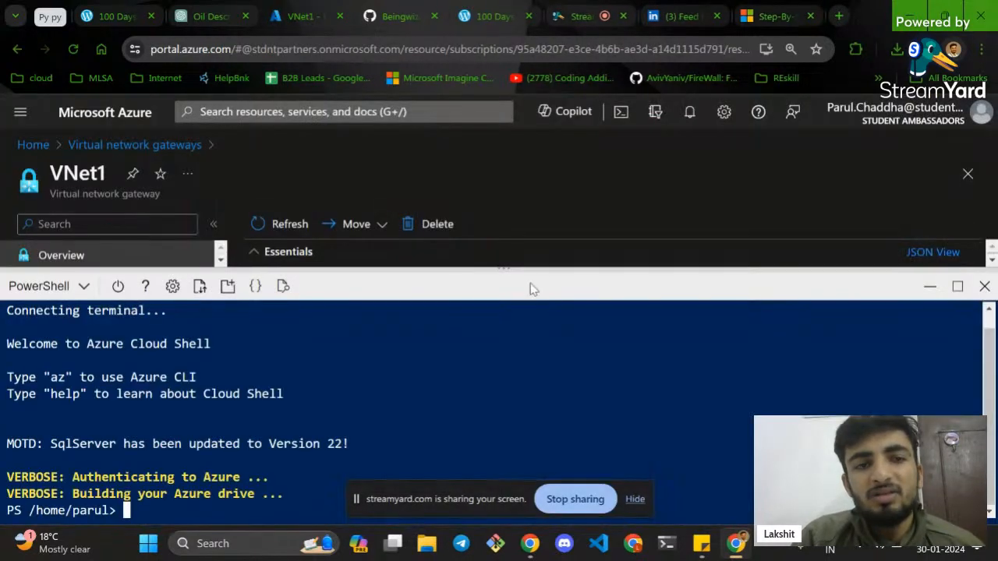
{"action": "double_click", "coordinate": [385, 445]}
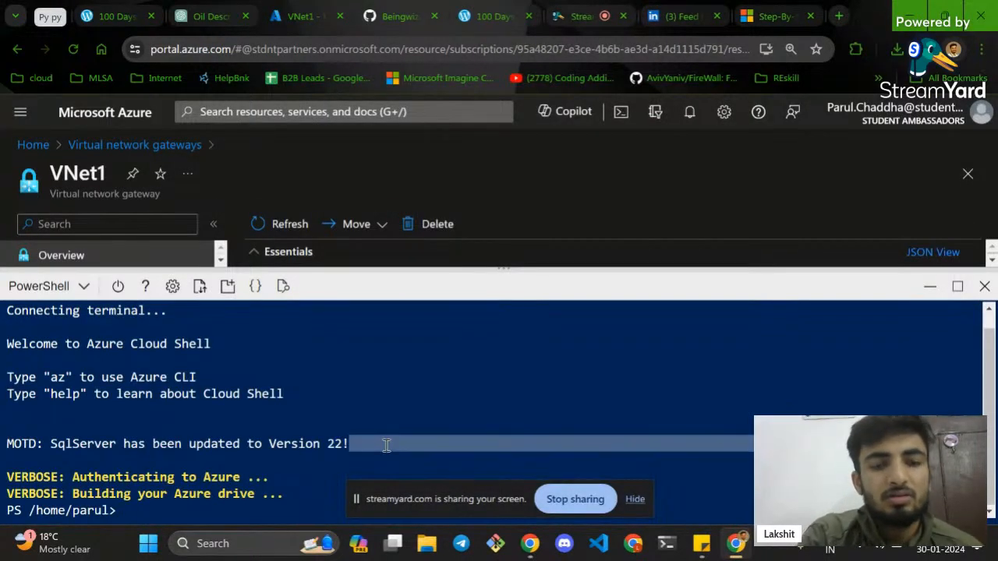
{"action": "left_click", "coordinate": [309, 494]}
{"action": "key", "text": "ctrl+v"}
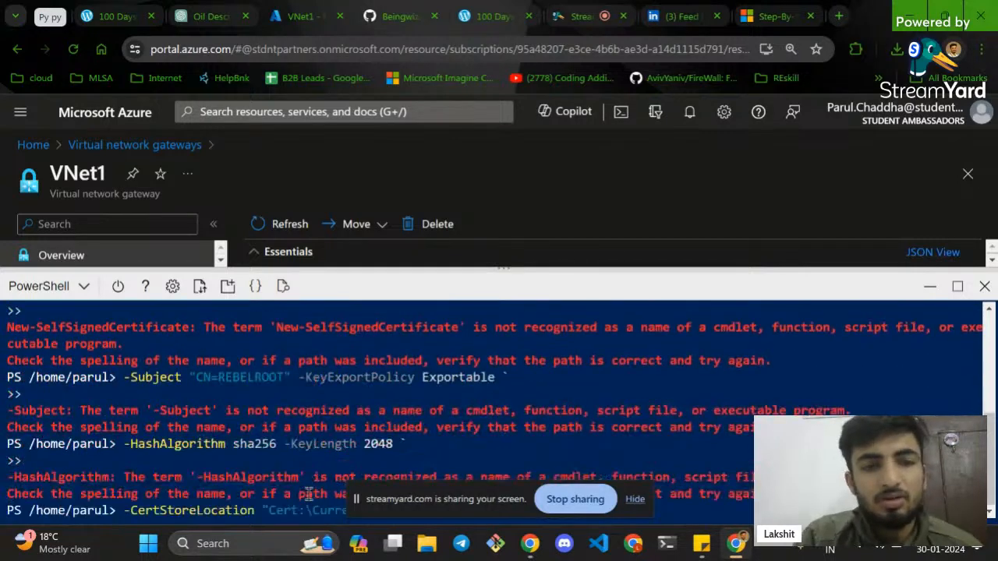
{"action": "scroll", "coordinate": [324, 390], "scroll_direction": "up", "scroll_amount": 1}
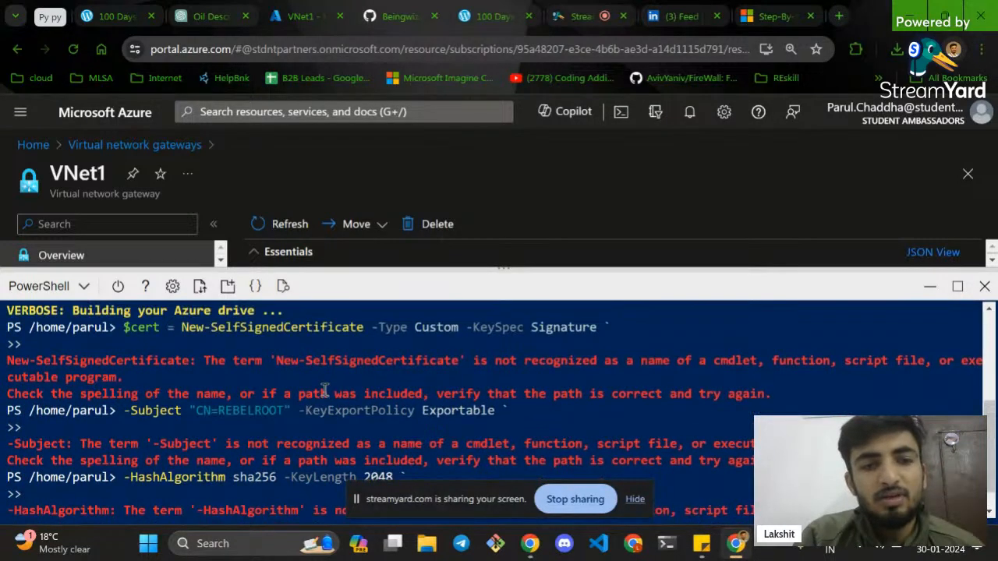
{"action": "triple_click", "coordinate": [341, 371]}
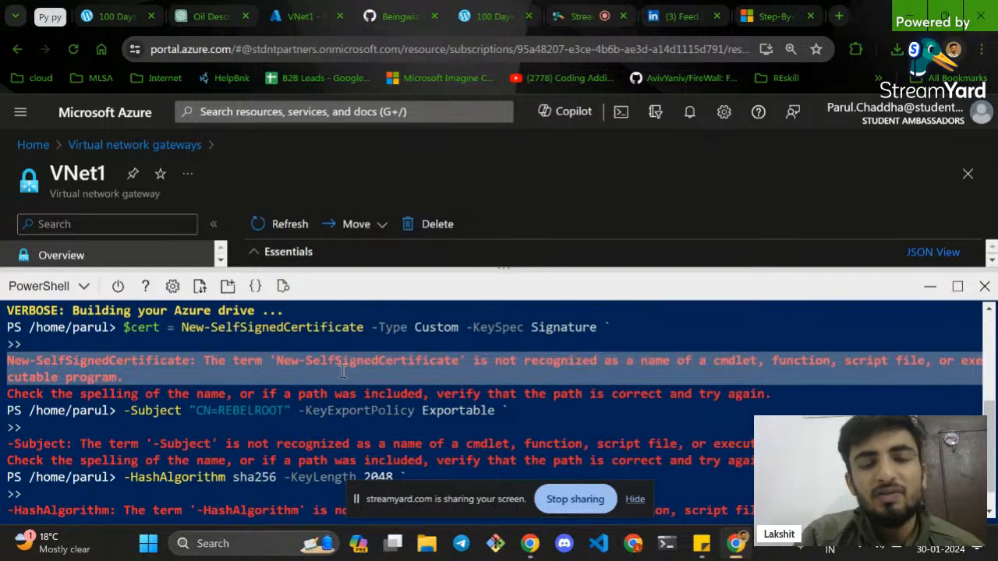
{"action": "double_click", "coordinate": [424, 390]}
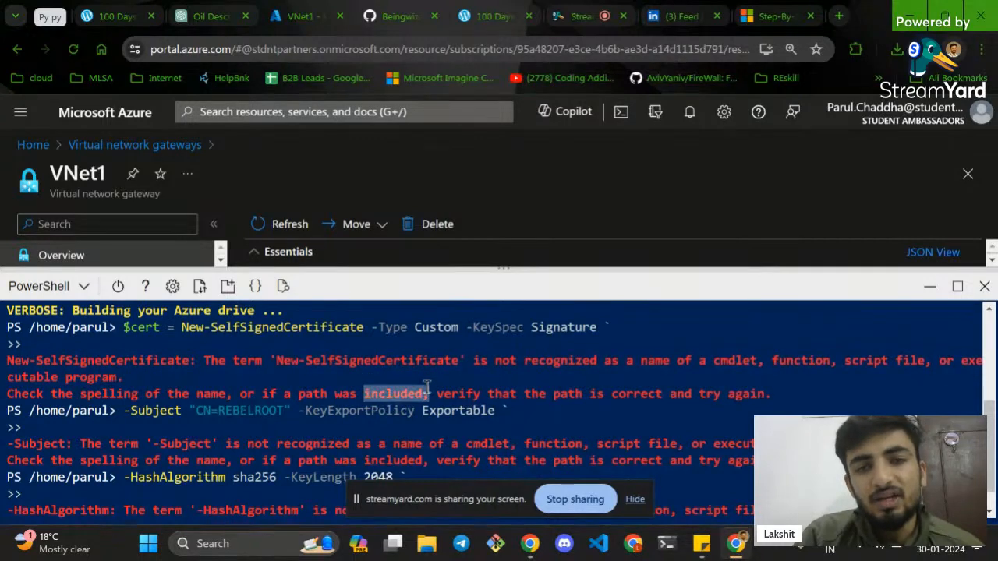
{"action": "triple_click", "coordinate": [427, 387]}
Go back to the article and reread the introduction to creating the self-sign root and client certificates.
{"action": "left_click", "coordinate": [785, 8]}
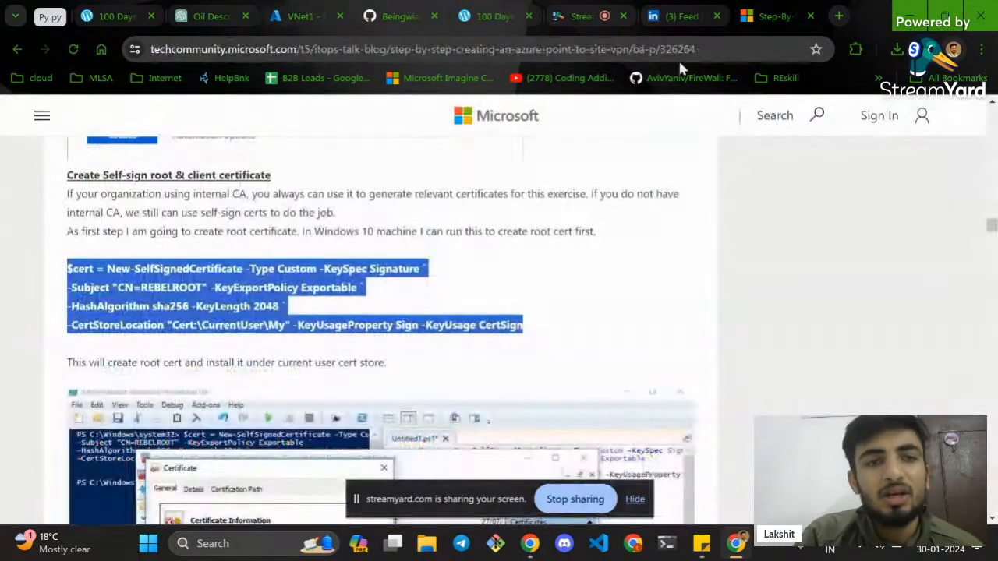
{"action": "scroll", "coordinate": [339, 302], "scroll_direction": "up", "scroll_amount": 1}
{"action": "left_click", "coordinate": [339, 302]}
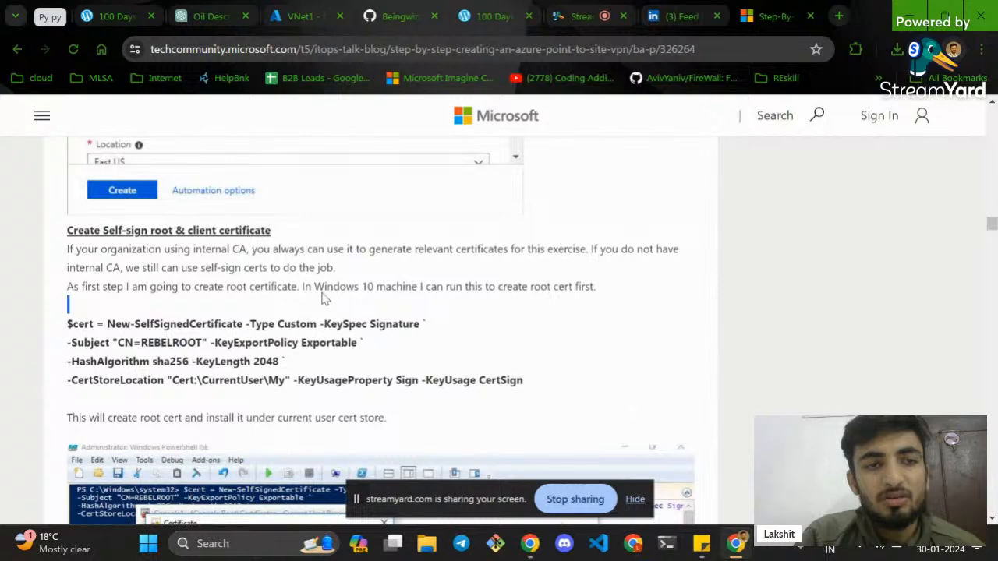
{"action": "triple_click", "coordinate": [284, 265]}
{"action": "left_click", "coordinate": [285, 265]}
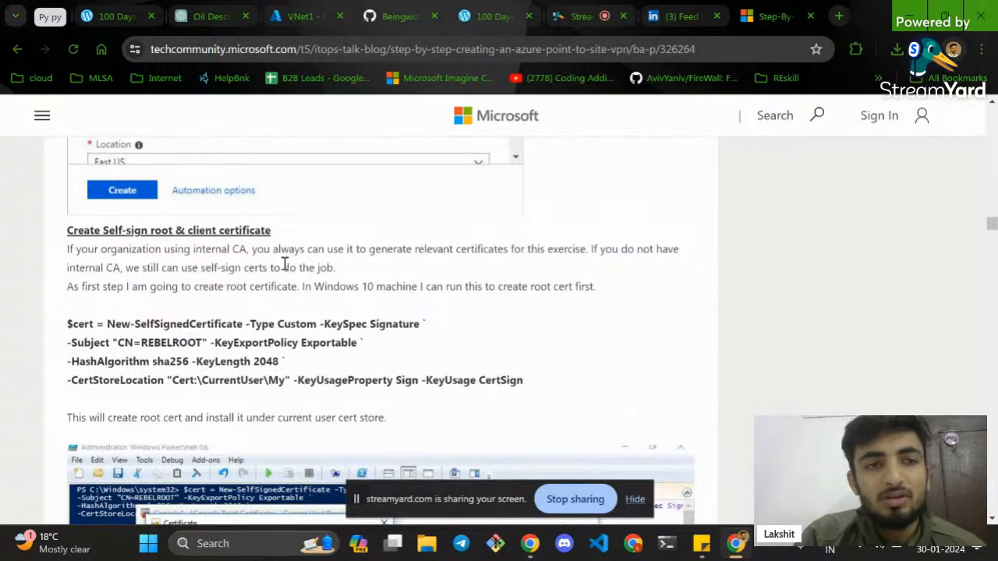
{"action": "triple_click", "coordinate": [285, 265]}
{"action": "left_click", "coordinate": [392, 284]}
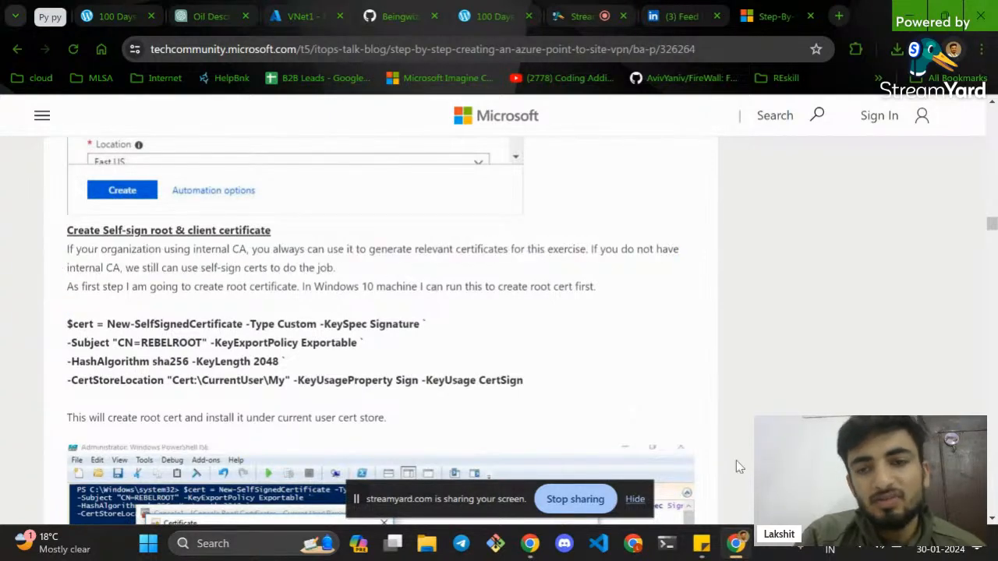
Post the sticky note's Get-Module -ListAvailable -Name Microsoft.PowerShell.Security command as a StreamYard comment and display it on the live stream.
{"action": "left_click", "coordinate": [699, 548]}
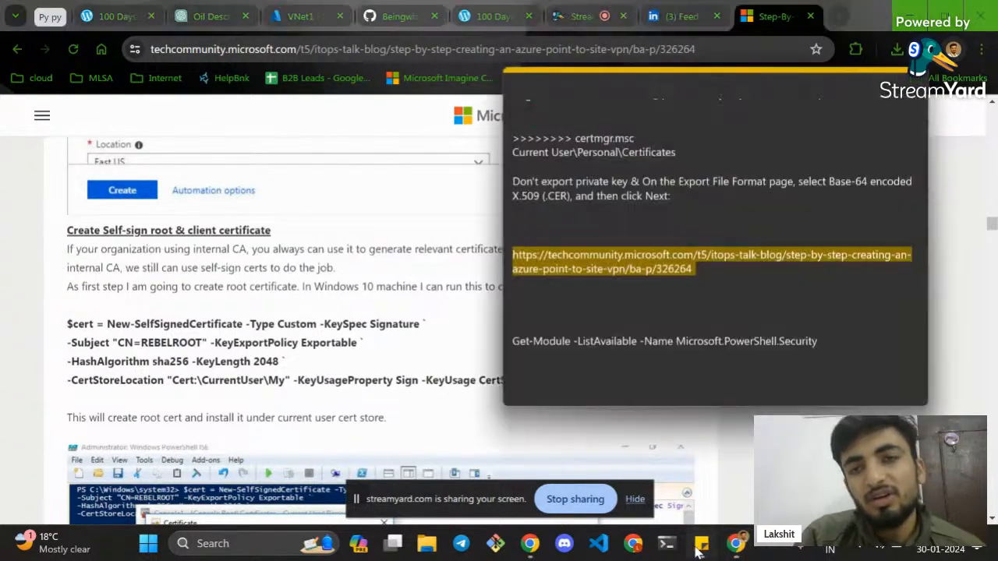
{"action": "scroll", "coordinate": [647, 214], "scroll_direction": "down", "scroll_amount": 2}
{"action": "triple_click", "coordinate": [655, 277]}
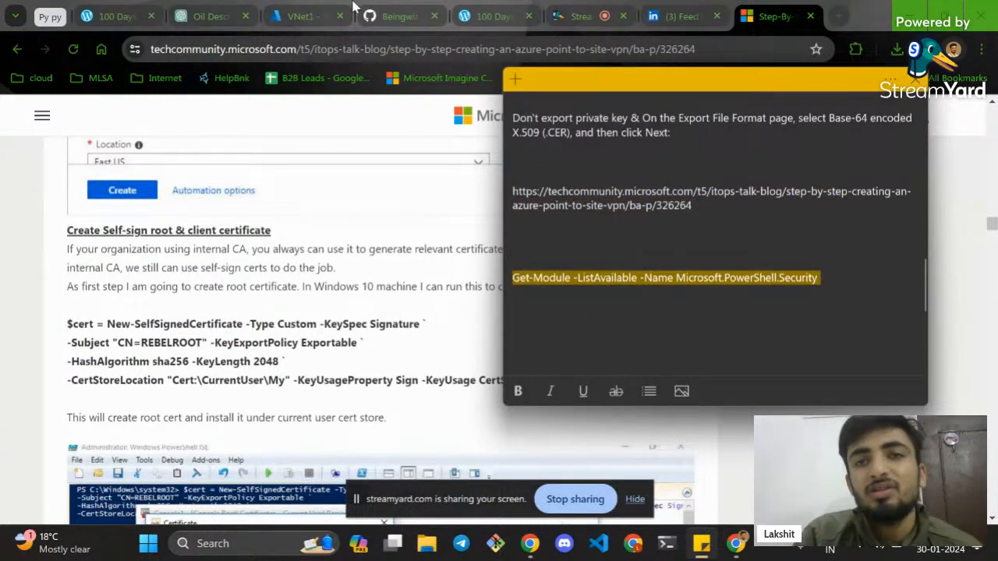
{"action": "left_click", "coordinate": [581, 16]}
{"action": "left_click", "coordinate": [803, 500]}
{"action": "key", "text": "ctrl+v"}
{"action": "key", "text": "shift+Return"}
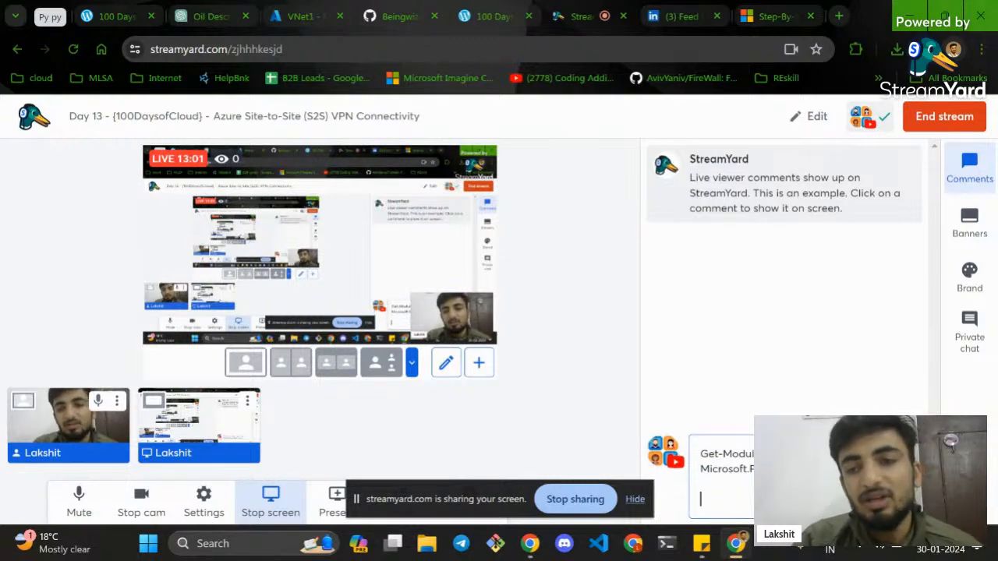
{"action": "key", "text": "Return"}
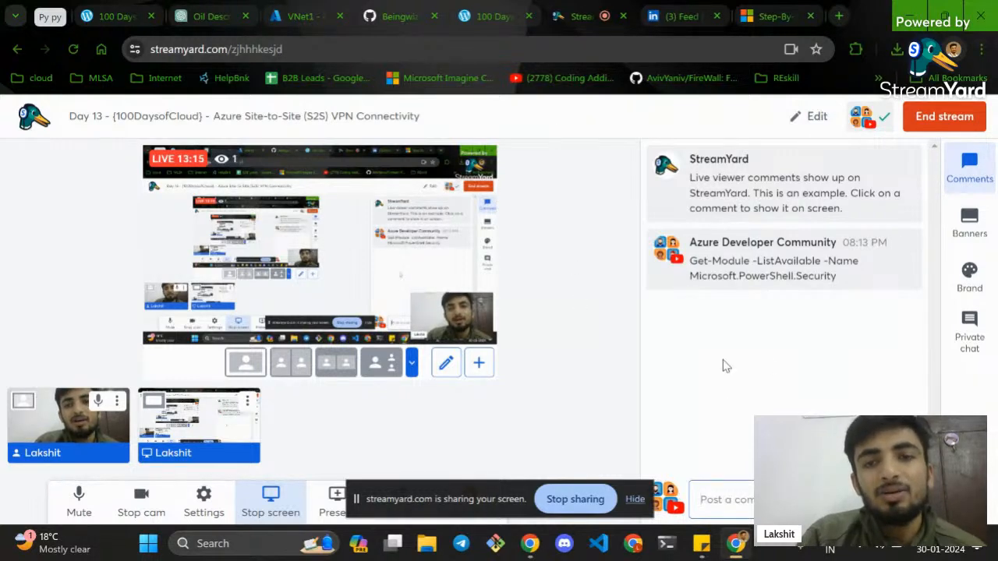
{"action": "left_click", "coordinate": [632, 499]}
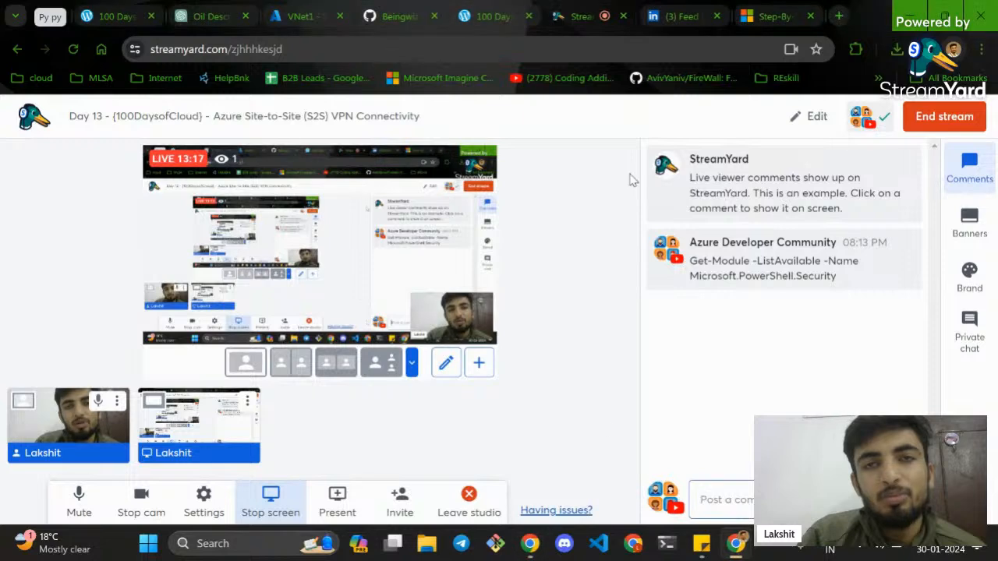
{"action": "left_click", "coordinate": [785, 278]}
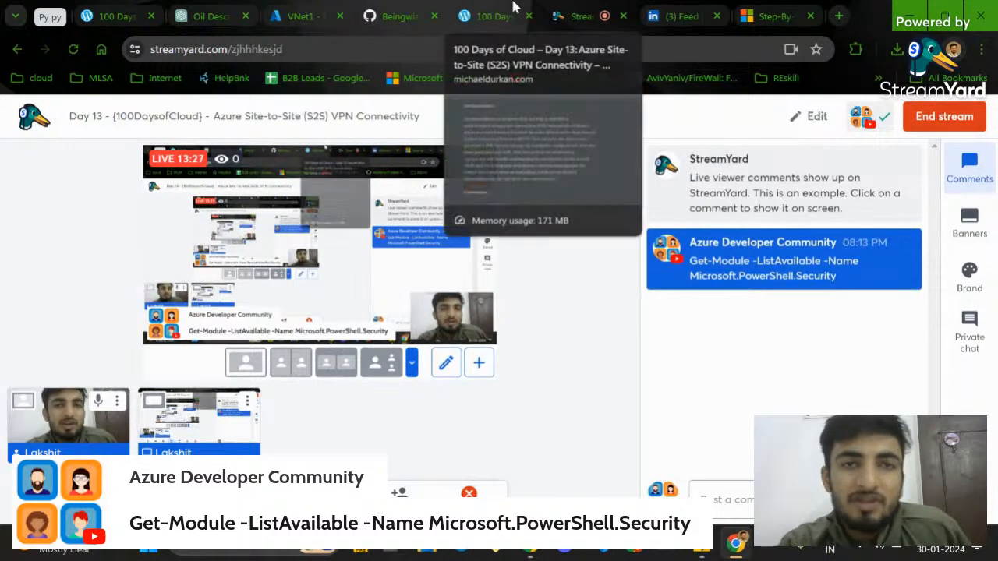
Switch back to the VNet1 gateway in the Azure portal and close the Cloud Shell.
{"action": "left_click", "coordinate": [316, 7]}
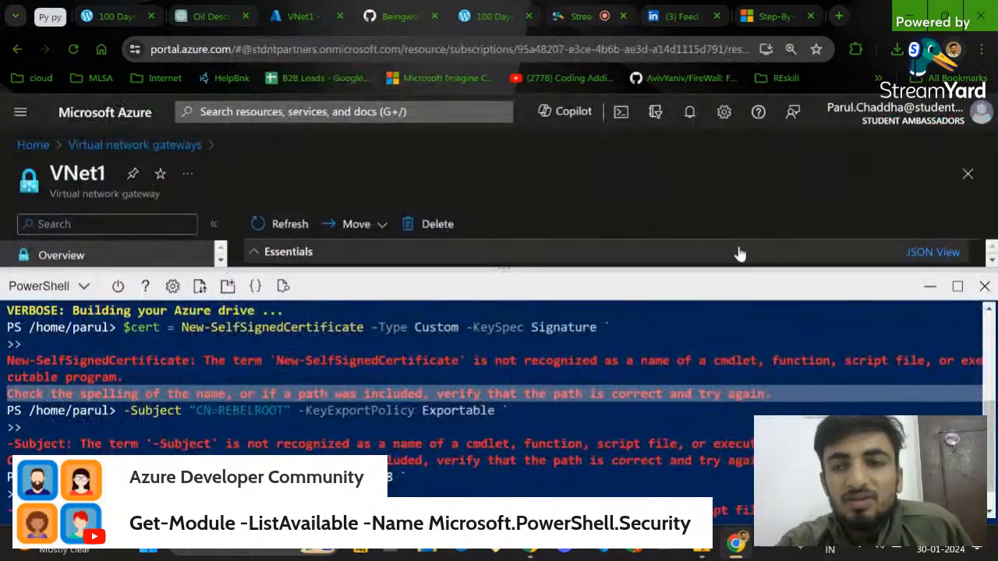
{"action": "left_click", "coordinate": [981, 288]}
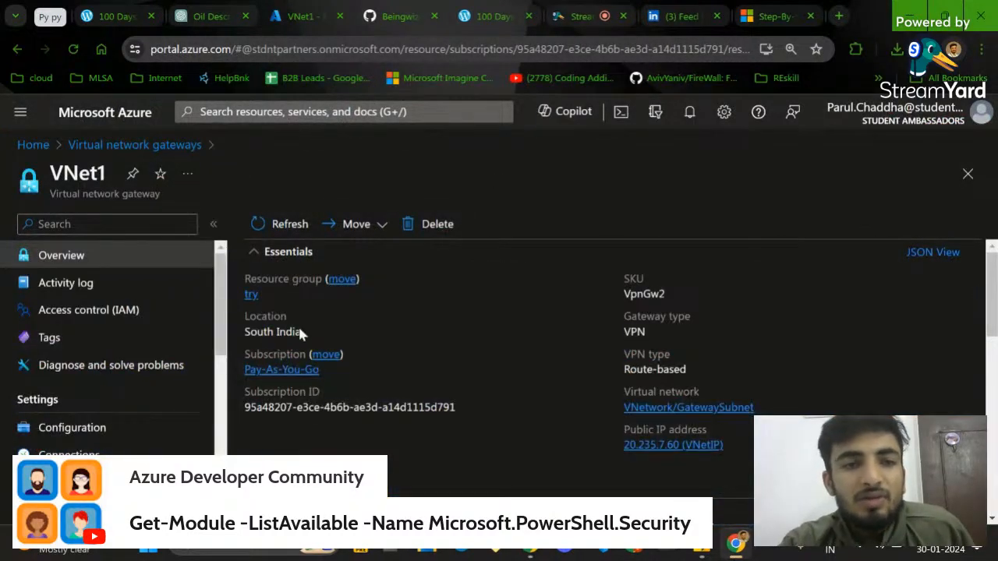
Open the VNet1 gateway's point-to-site configuration, discarding the unsaved edits, and start a new configuration.
{"action": "scroll", "coordinate": [311, 343], "scroll_direction": "down", "scroll_amount": 2}
{"action": "scroll", "coordinate": [112, 355], "scroll_direction": "down", "scroll_amount": 1}
{"action": "scroll", "coordinate": [111, 355], "scroll_direction": "down", "scroll_amount": 2}
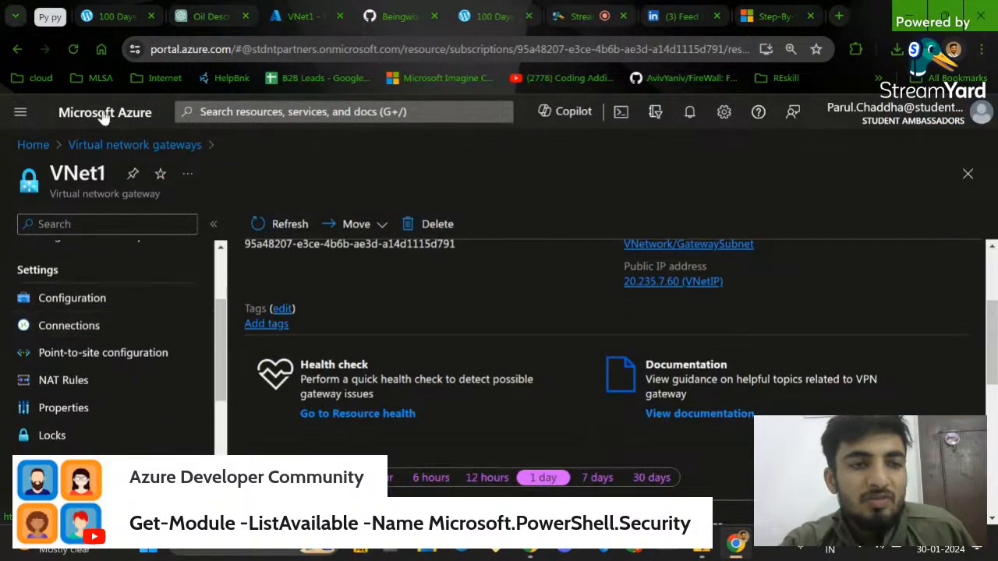
{"action": "scroll", "coordinate": [94, 304], "scroll_direction": "down", "scroll_amount": 1}
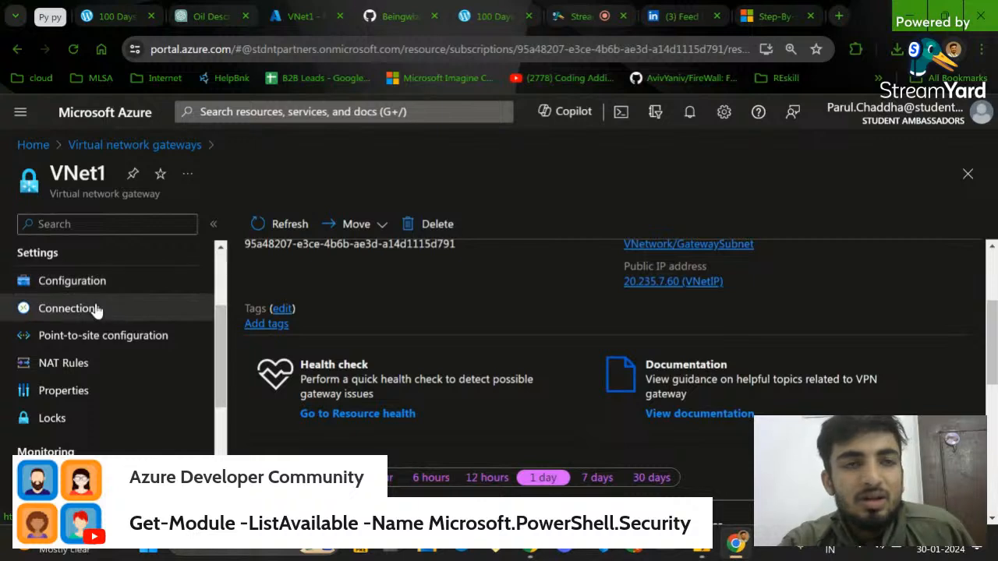
{"action": "left_click", "coordinate": [125, 344]}
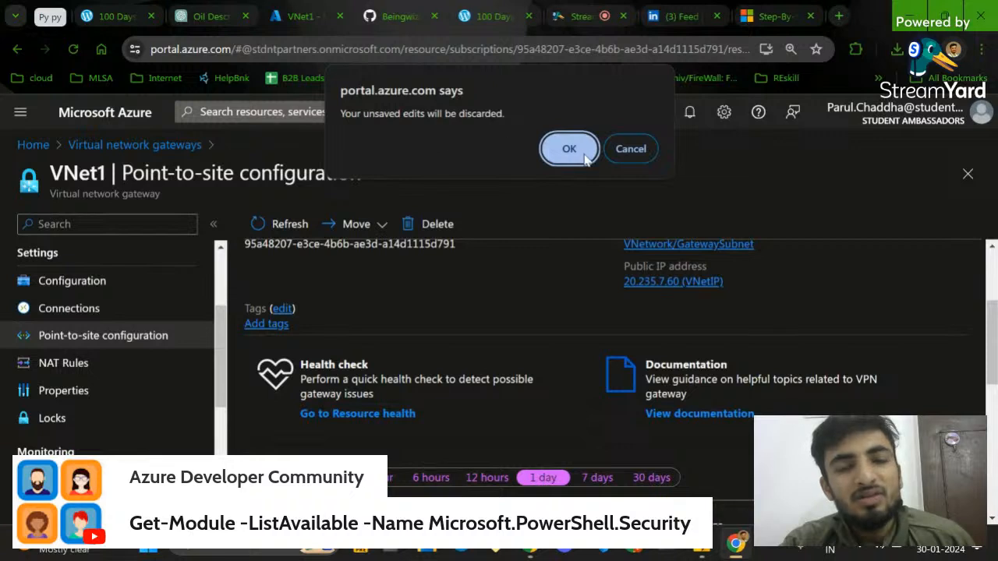
{"action": "left_click", "coordinate": [570, 154]}
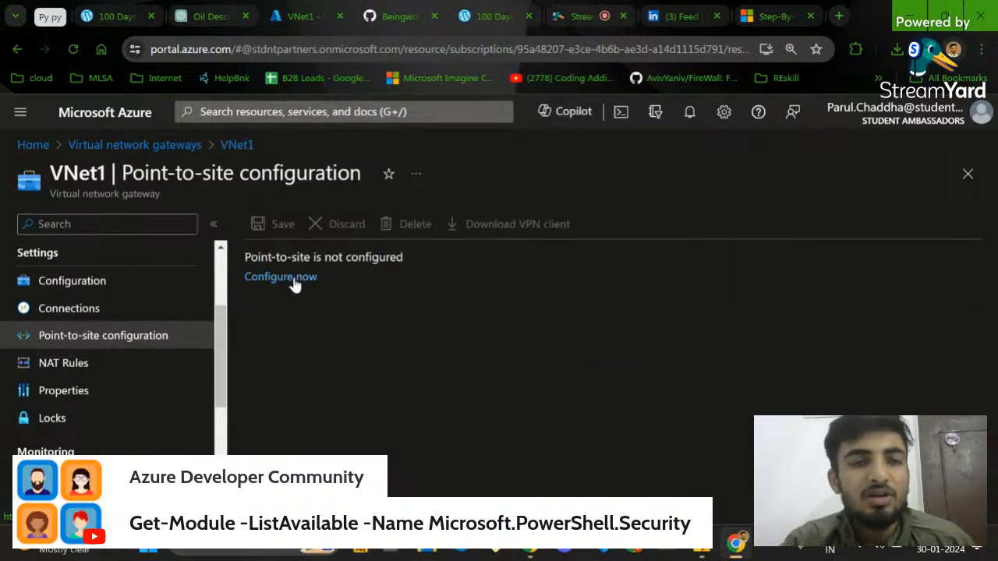
{"action": "left_click", "coordinate": [293, 278]}
{"action": "left_click", "coordinate": [336, 279]}
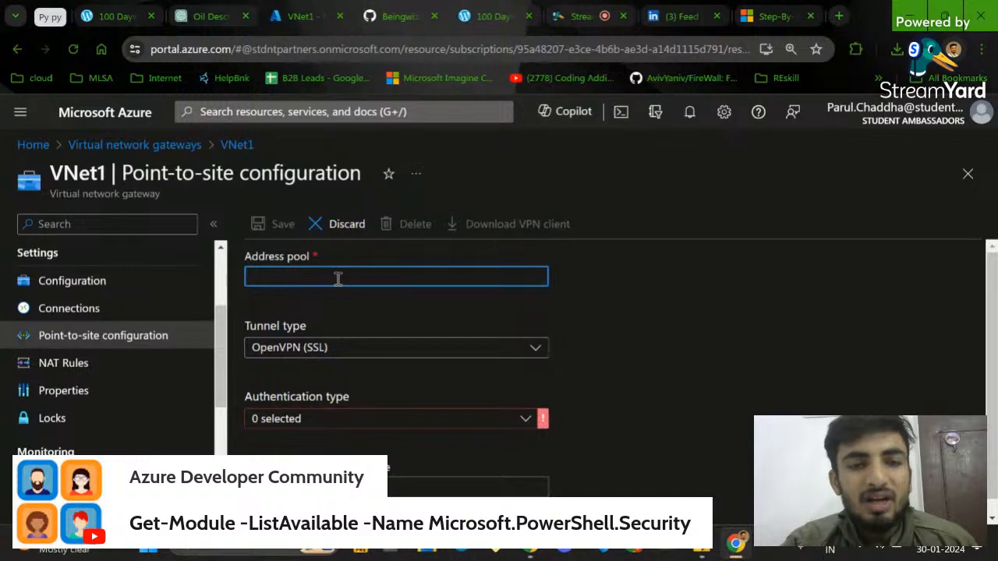
{"action": "type", "text": "hgfj"}
{"action": "key", "text": "BackSpace"}
{"action": "key", "text": "BackSpace"}
{"action": "key", "text": "BackSpace"}
{"action": "key", "text": "BackSpace"}
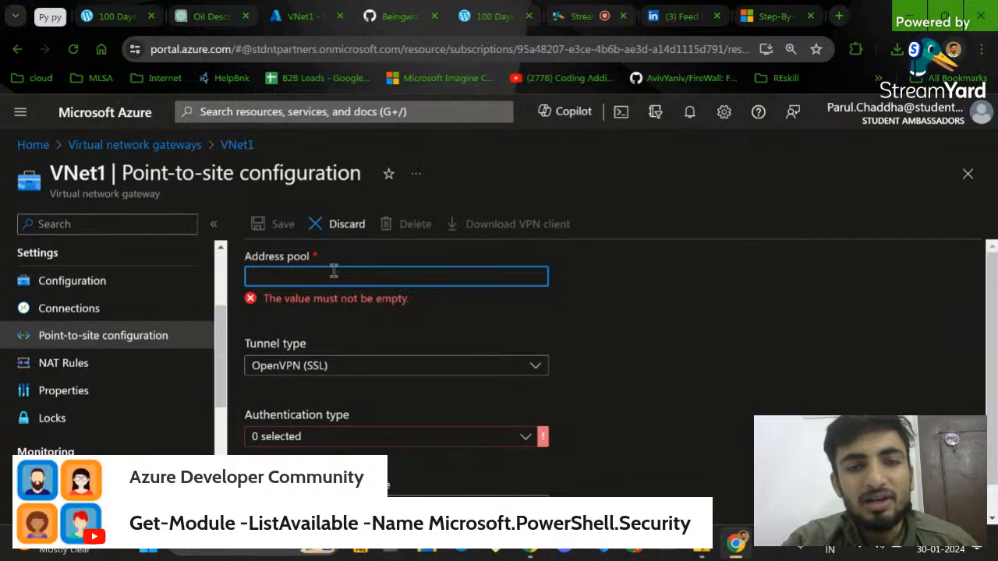
Set the point-to-site tunnel type to SSTP (SSL) and the authentication type to Azure certificate.
{"action": "scroll", "coordinate": [334, 270], "scroll_direction": "down", "scroll_amount": 1}
{"action": "left_click", "coordinate": [349, 337]}
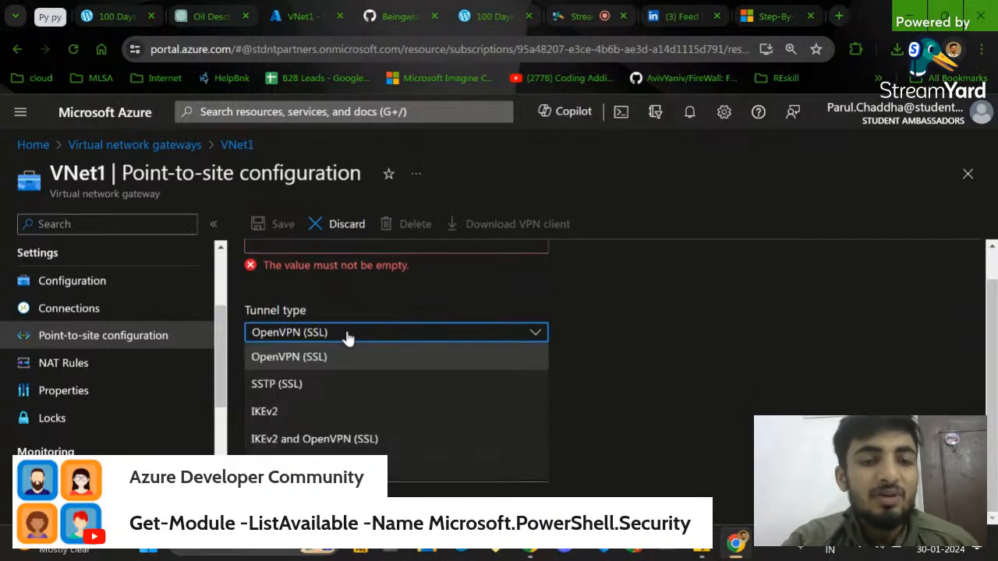
{"action": "left_click", "coordinate": [345, 384]}
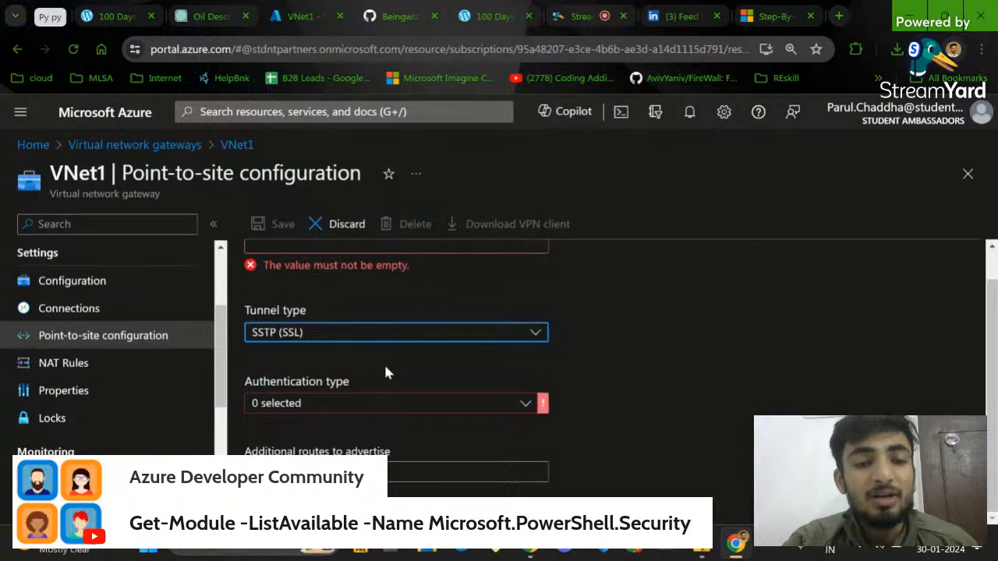
{"action": "left_click", "coordinate": [526, 404]}
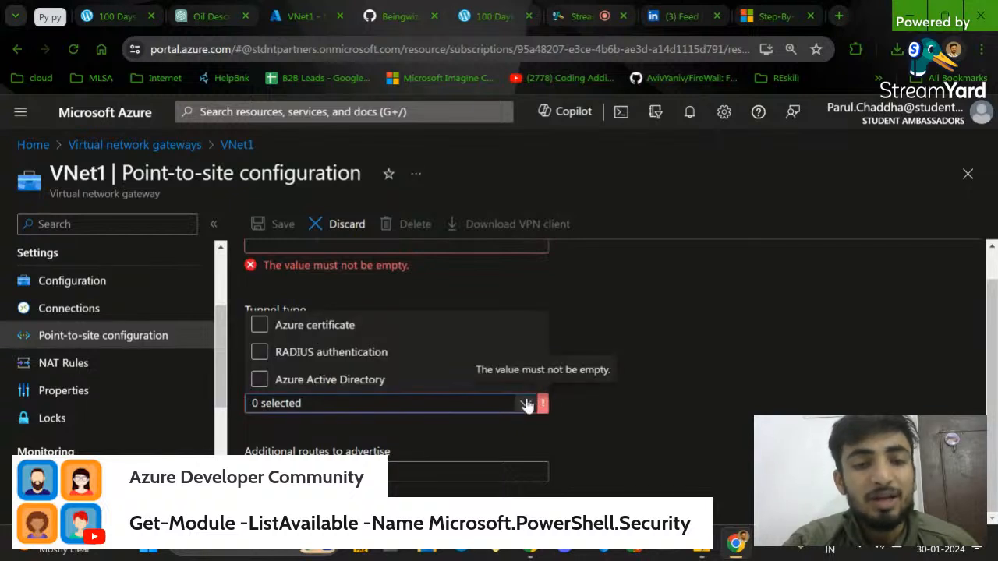
{"action": "left_click", "coordinate": [284, 327]}
{"action": "left_click", "coordinate": [654, 328]}
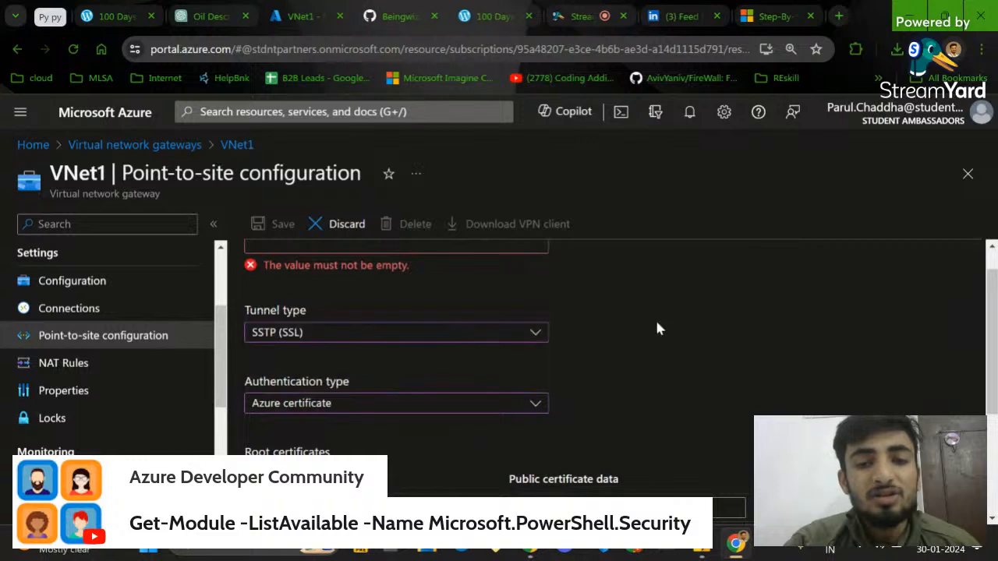
Examine the root certificate's name and public certificate data fields, and review the rest of the point-to-site form.
{"action": "scroll", "coordinate": [607, 366], "scroll_direction": "down", "scroll_amount": 3}
{"action": "left_click", "coordinate": [372, 316]}
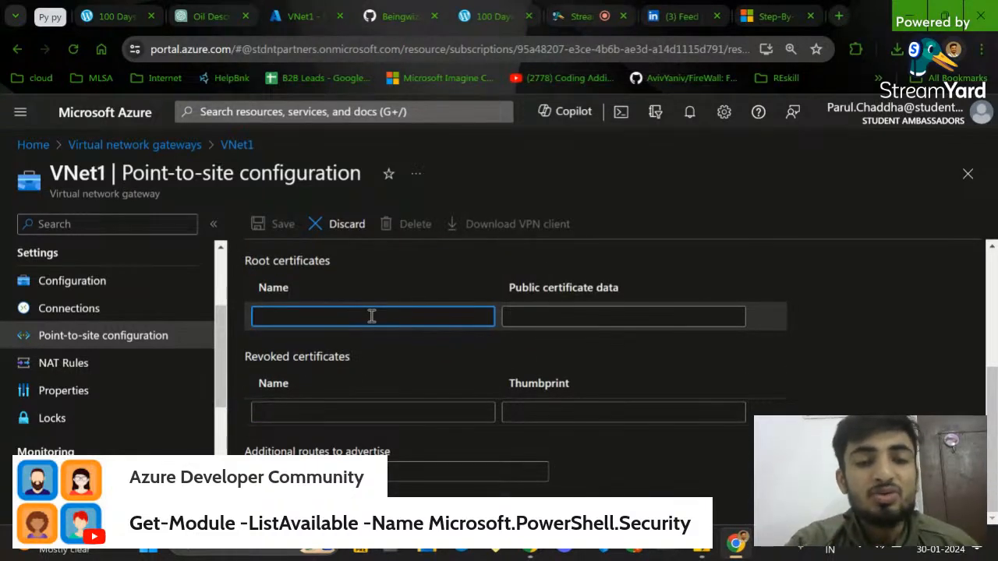
{"action": "left_click", "coordinate": [584, 319]}
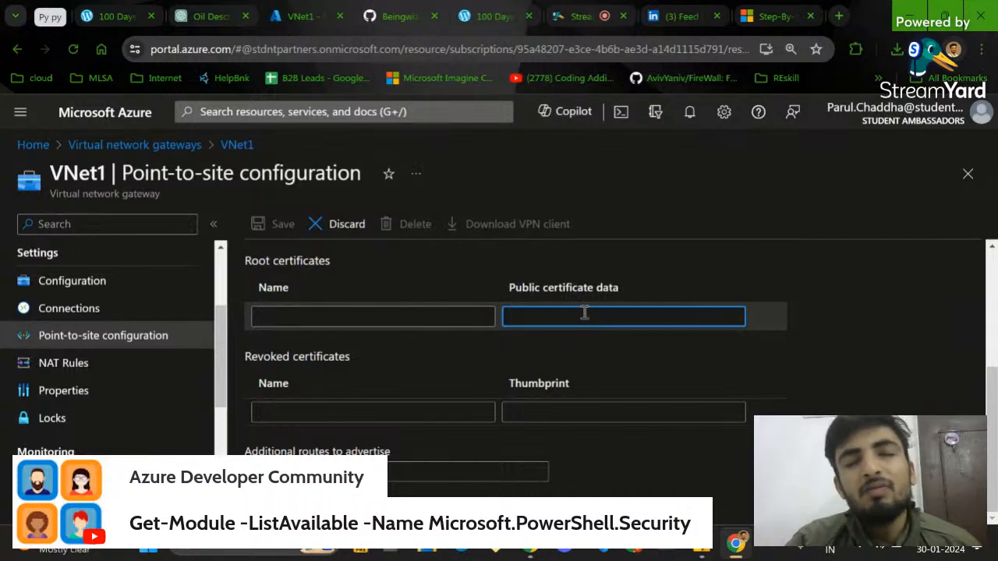
{"action": "triple_click", "coordinate": [575, 287]}
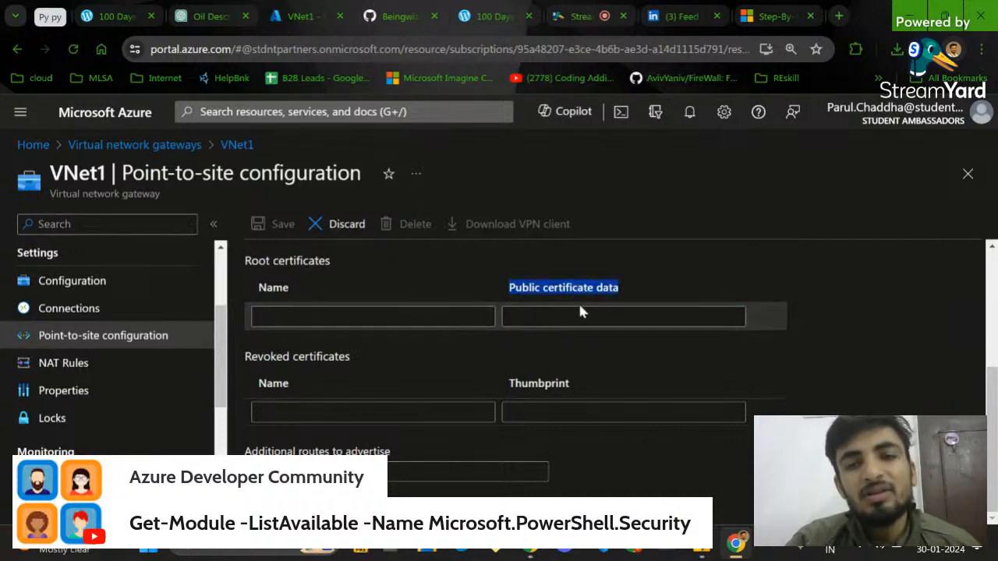
{"action": "left_click", "coordinate": [579, 314]}
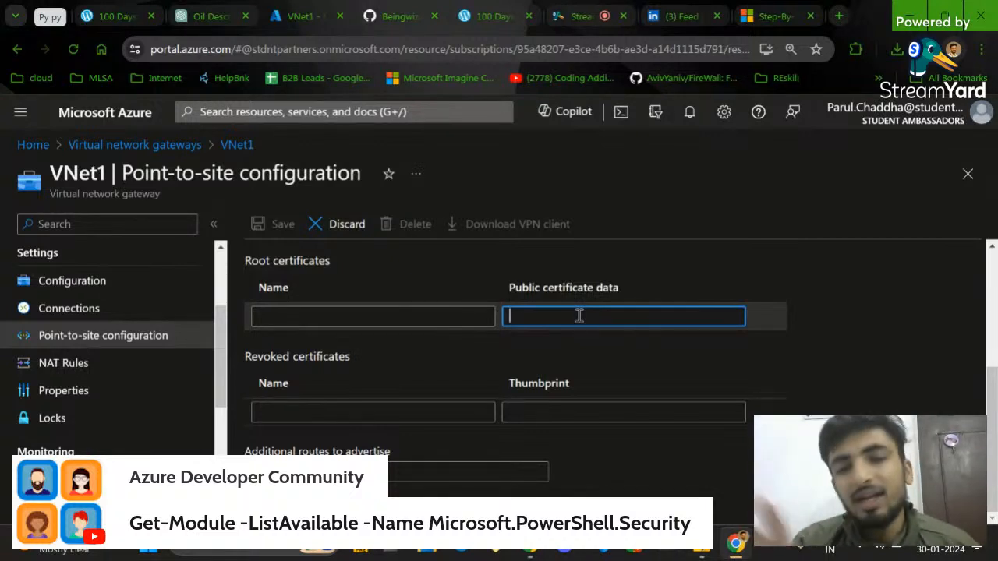
{"action": "scroll", "coordinate": [580, 315], "scroll_direction": "up", "scroll_amount": 3}
{"action": "scroll", "coordinate": [577, 315], "scroll_direction": "down", "scroll_amount": 3}
{"action": "scroll", "coordinate": [372, 273], "scroll_direction": "up", "scroll_amount": 3}
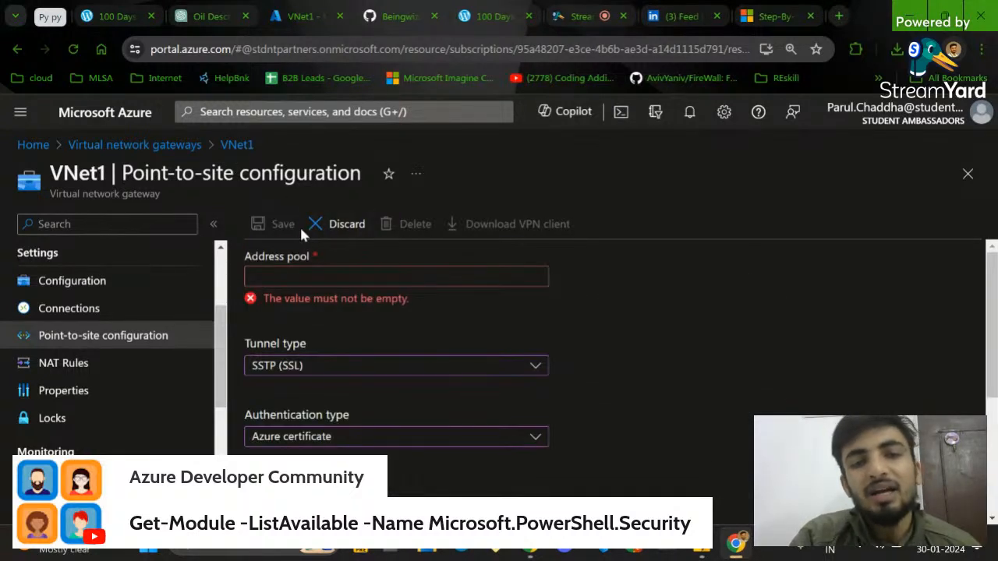
{"action": "scroll", "coordinate": [133, 345], "scroll_direction": "up", "scroll_amount": 3}
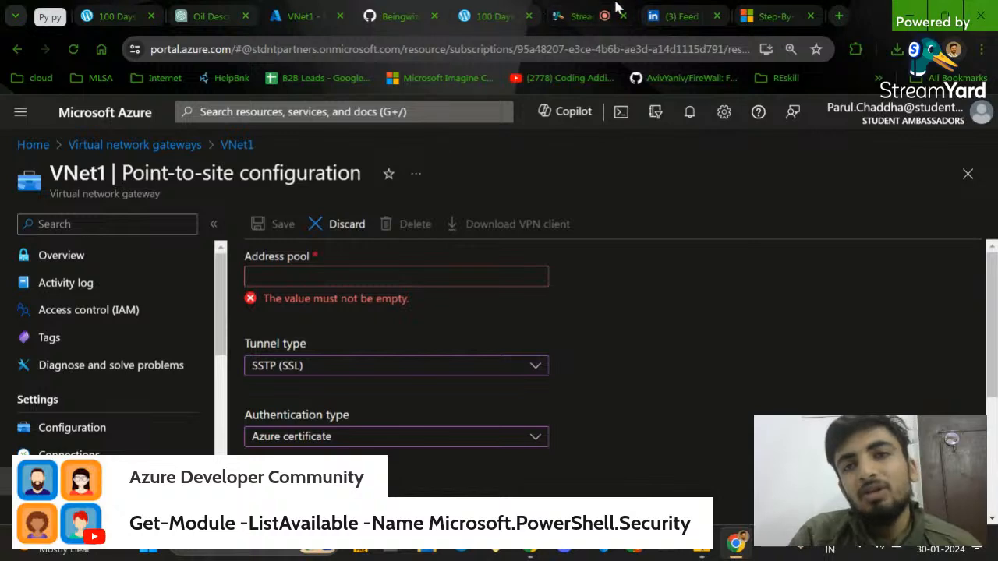
Switch to the StreamYard studio, remove the displayed comment from the live stream and stop sharing the screen.
{"action": "left_click", "coordinate": [580, 16]}
{"action": "left_click", "coordinate": [765, 258]}
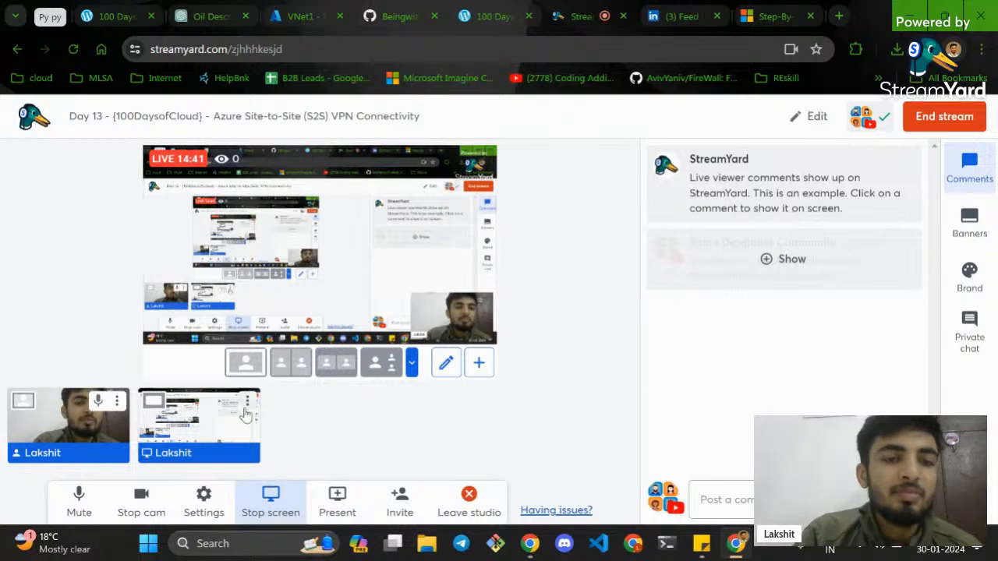
{"action": "left_click", "coordinate": [270, 505]}
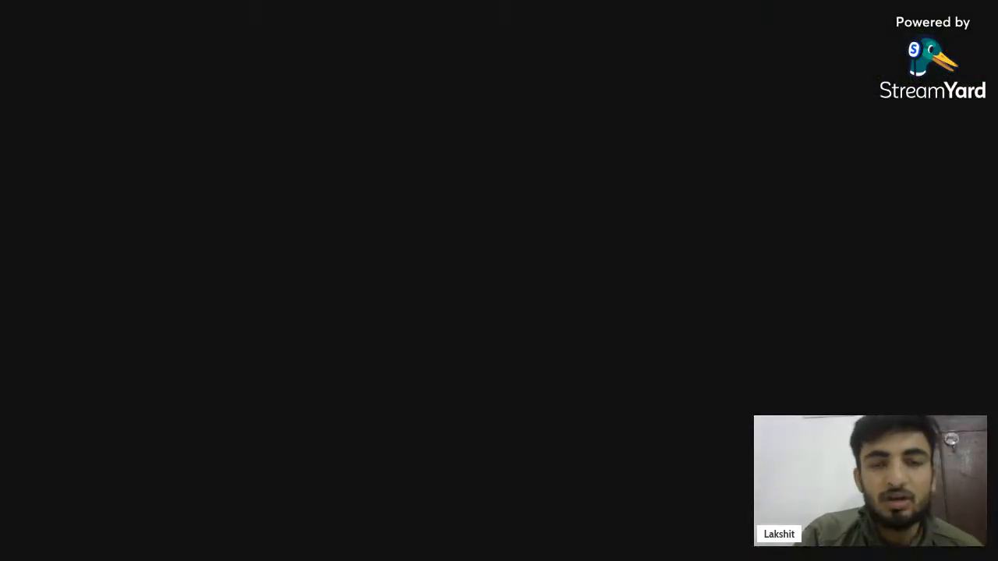